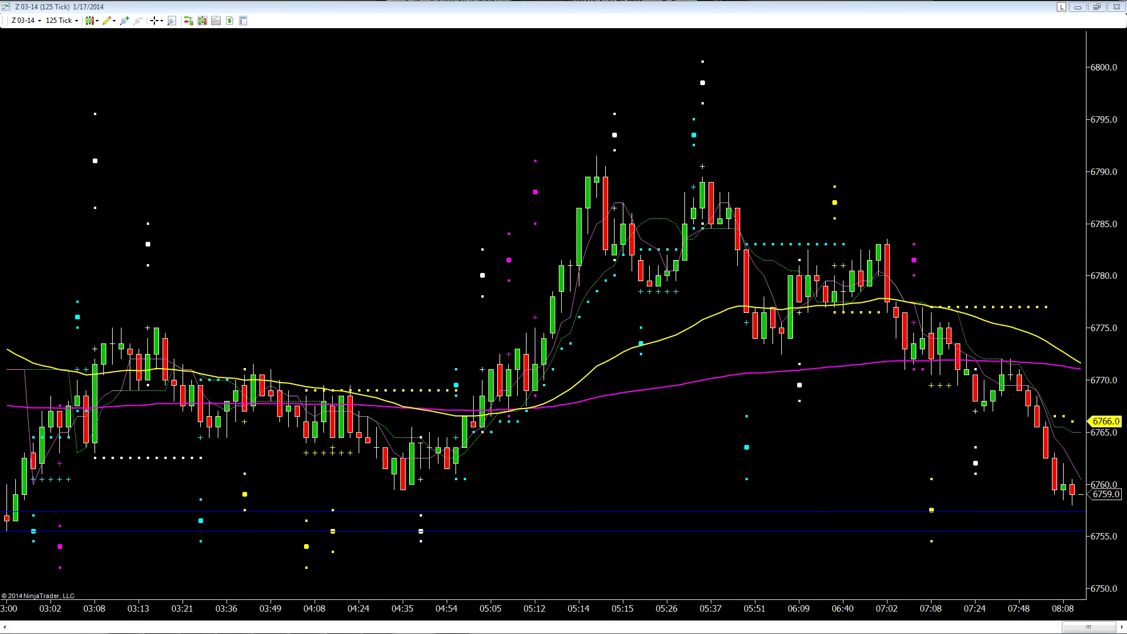
- Switch from the NinjaTrader Z 03-14 chart to the Trend_Jumper_Custom_Log workbook
key("alt+Tab")
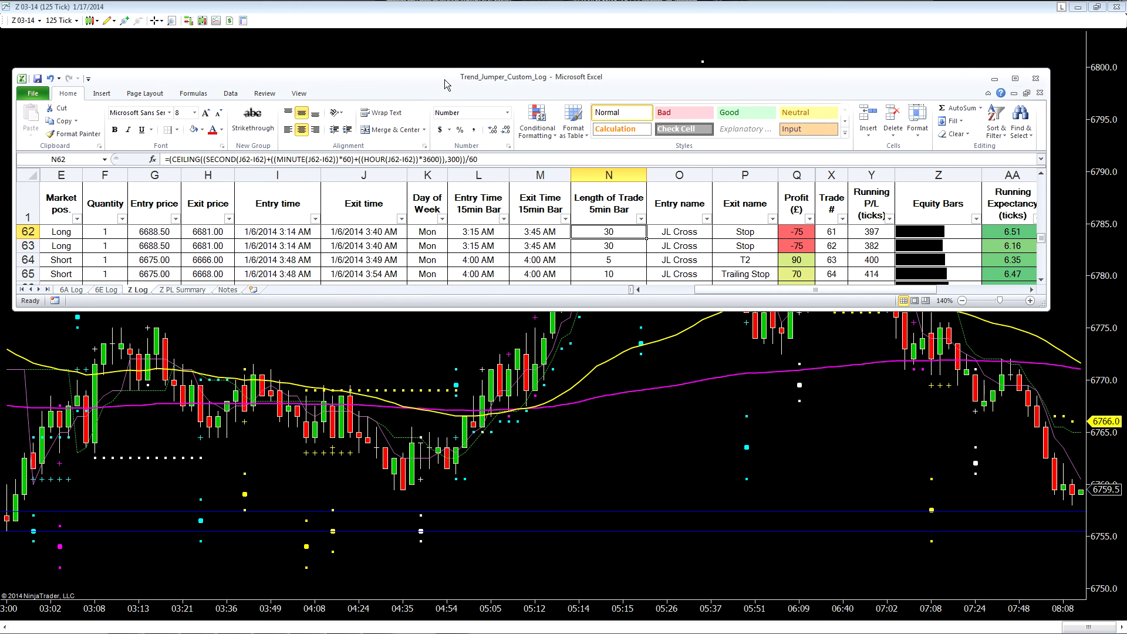
- Maximize the Excel window and fill columns K–N, Day of Week through Length of Trade, orange
double_click(443, 79)
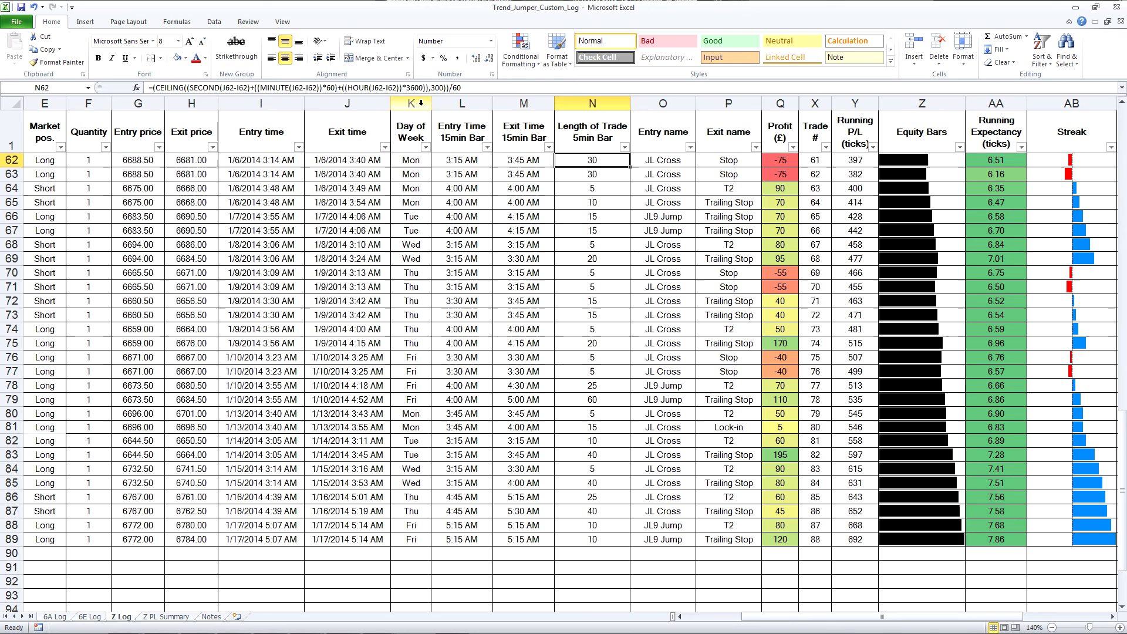
left_click_drag(411, 103, 592, 104)
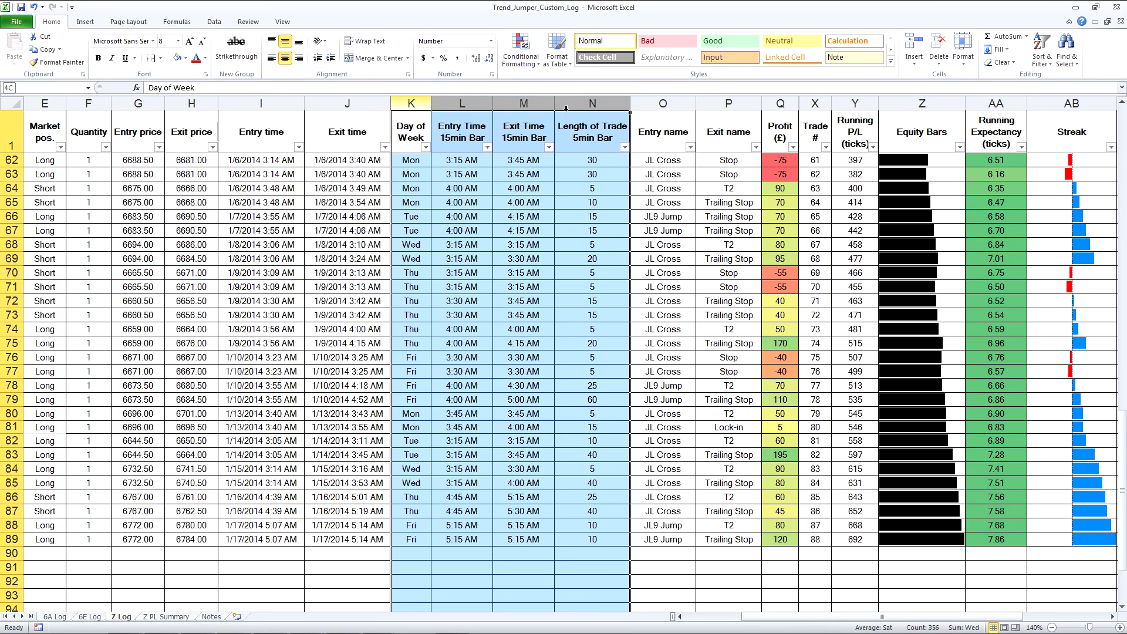
left_click(186, 57)
left_click(195, 144)
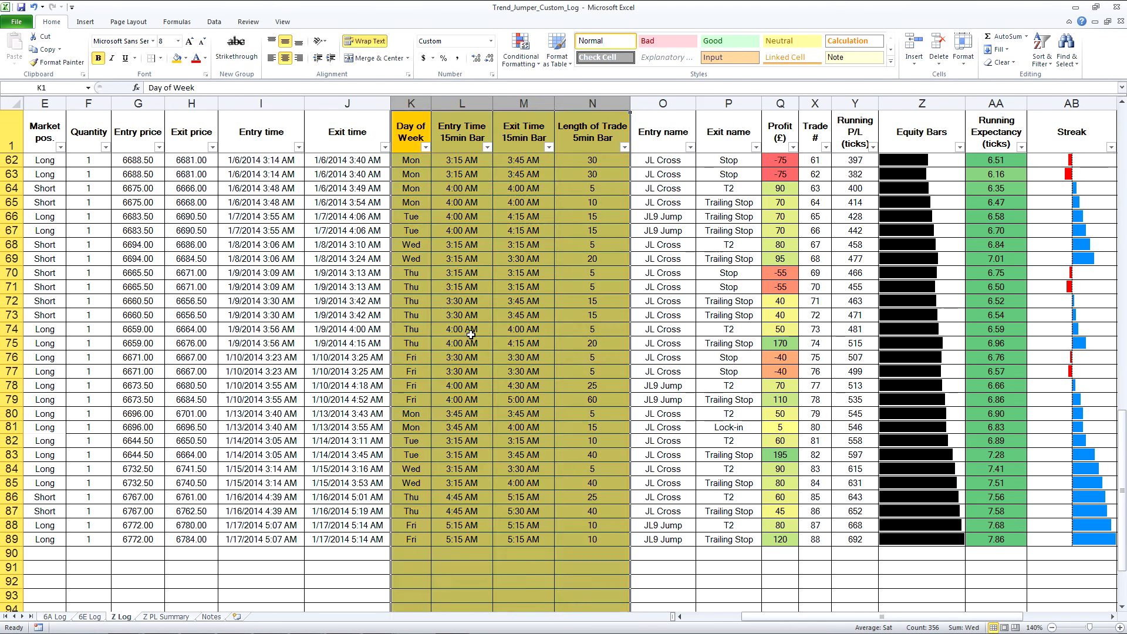
left_click(728, 246)
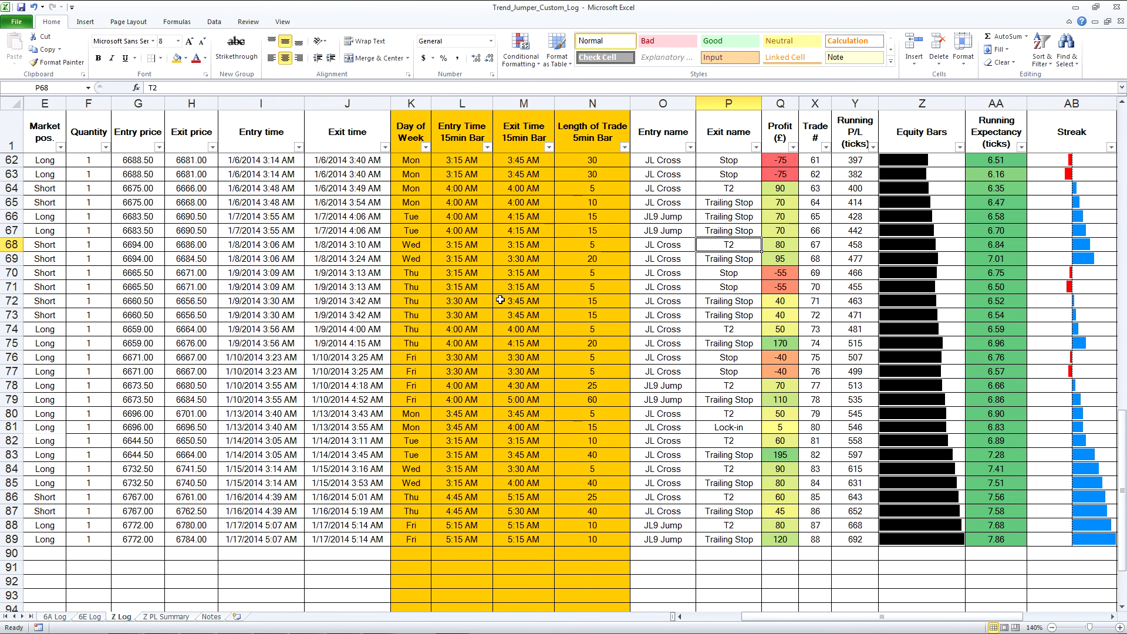
scroll(492, 283, "up", 20)
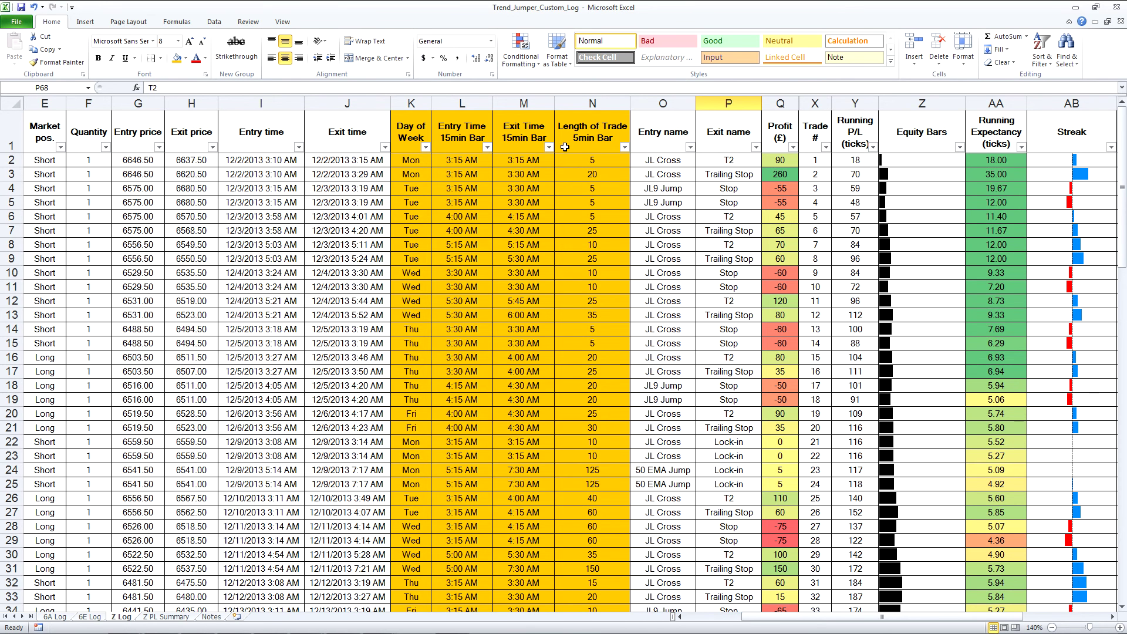
left_click(616, 160)
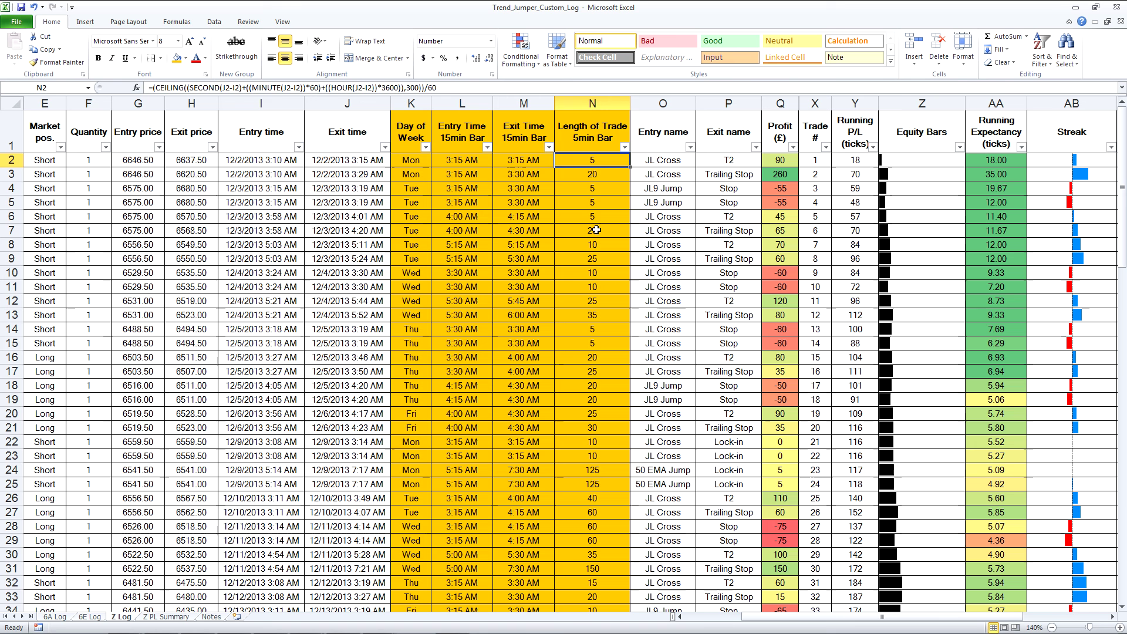
- Clear L3:L18 and refill it with the 15-minute TIME/CEILING rounding formula copied down from L2
left_click(478, 162)
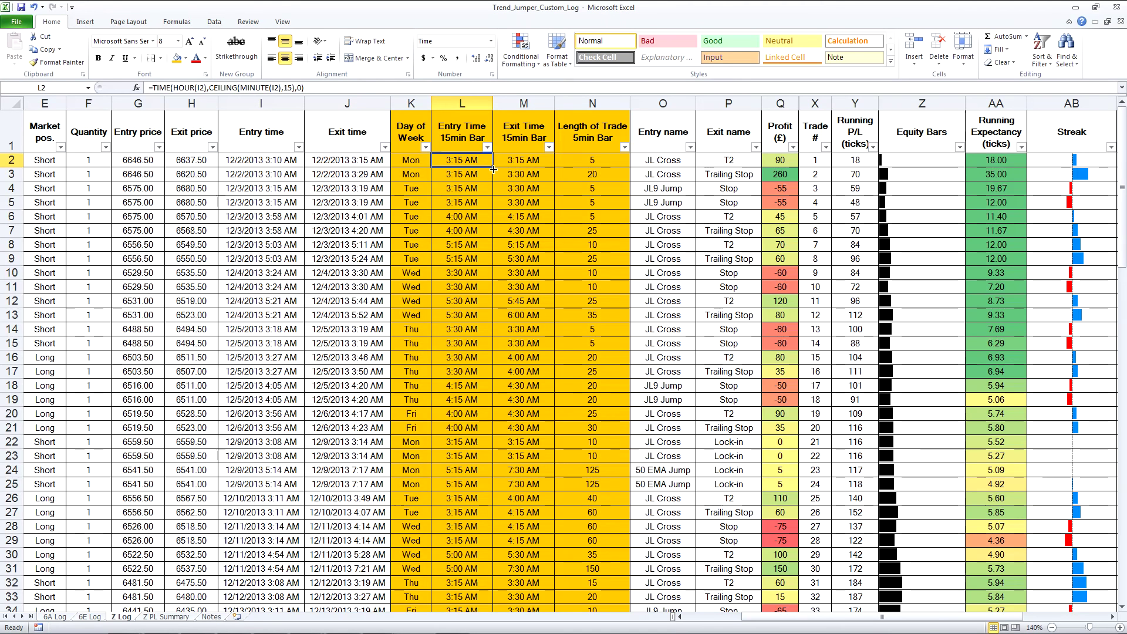
key("ctrl+shift+Down")
left_click(481, 175)
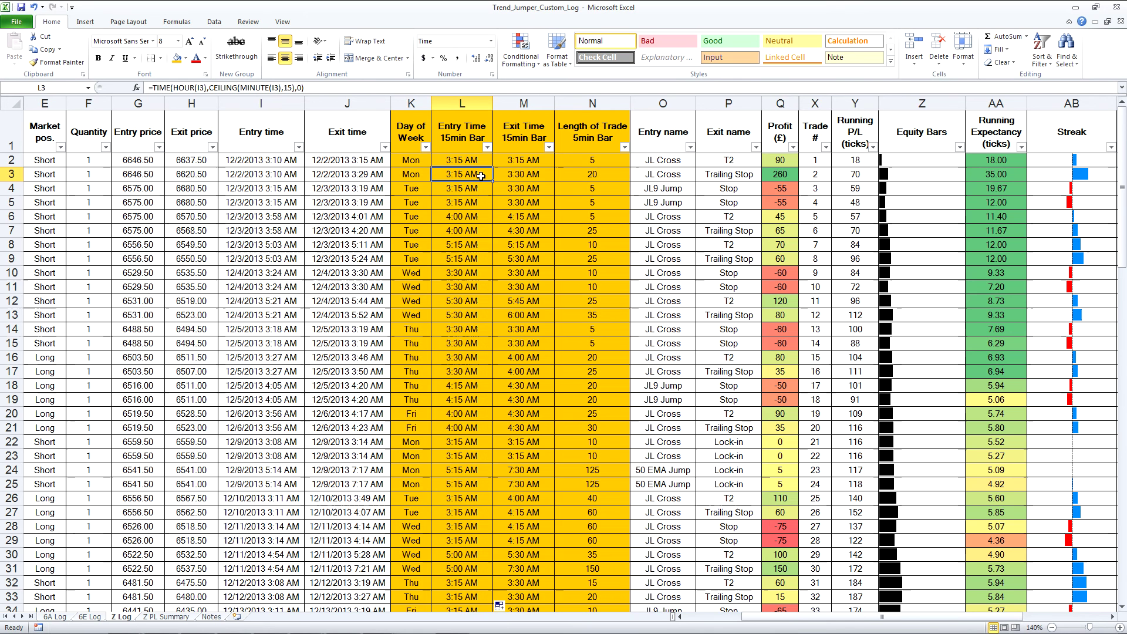
left_click_drag(475, 181, 426, 387)
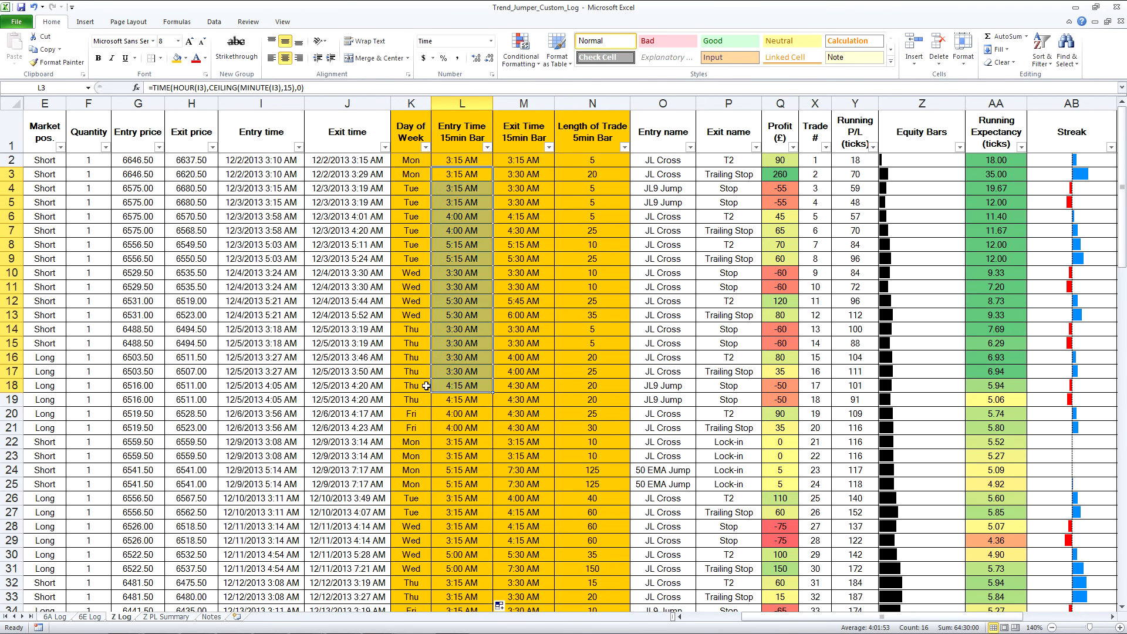
key("Delete")
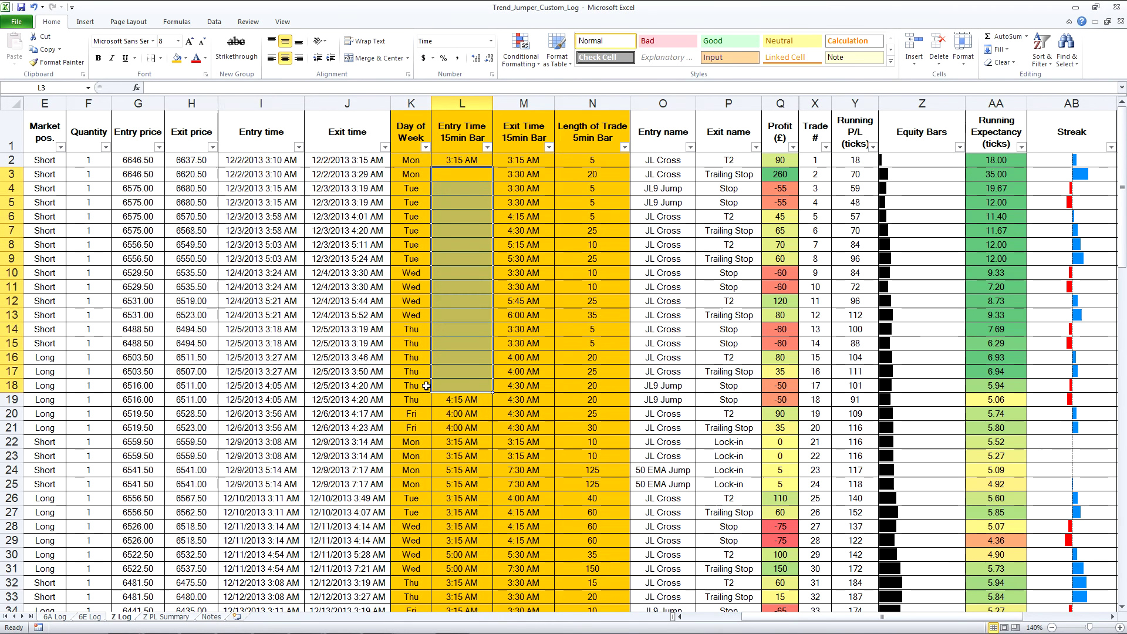
left_click(472, 161)
double_click(493, 168)
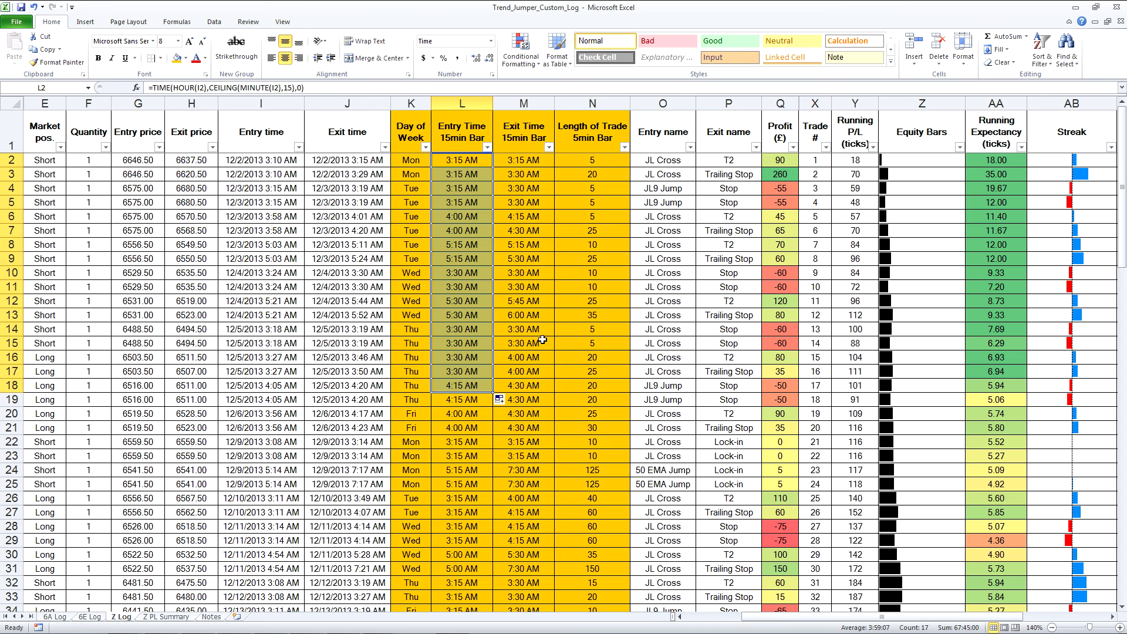
left_click(537, 271)
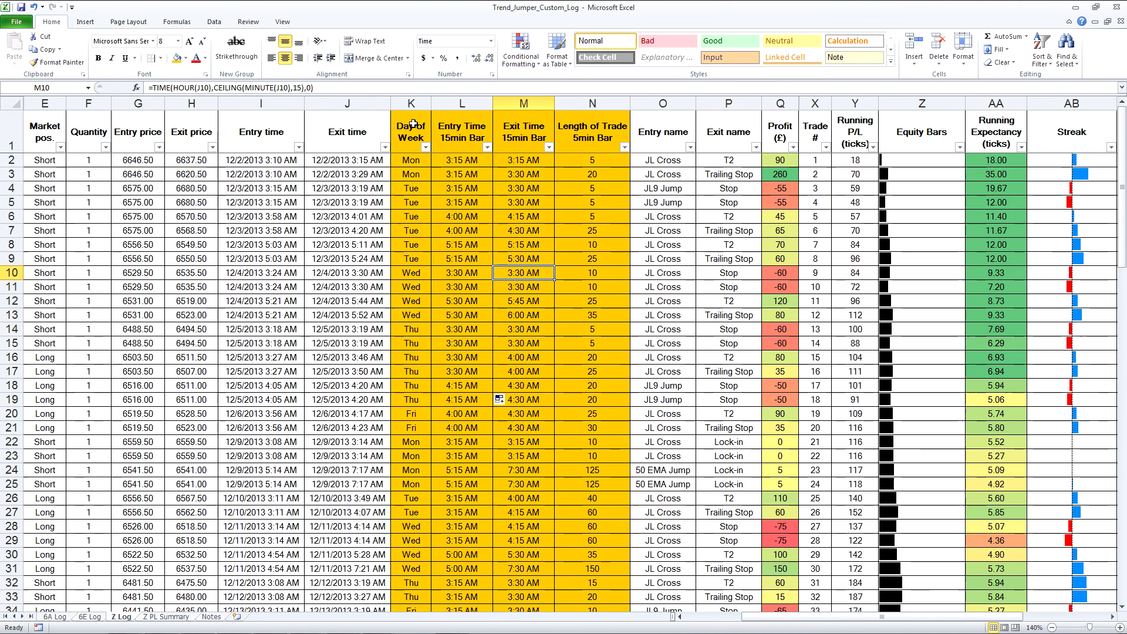
- Set columns K–N back to No Fill
left_click_drag(411, 103, 593, 104)
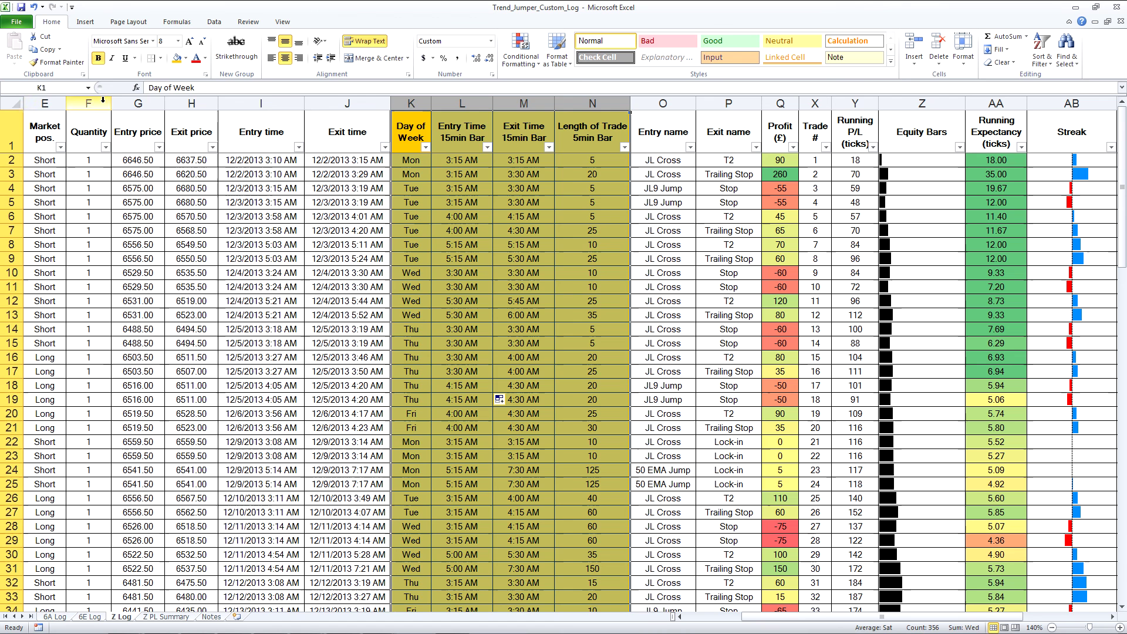
left_click(185, 57)
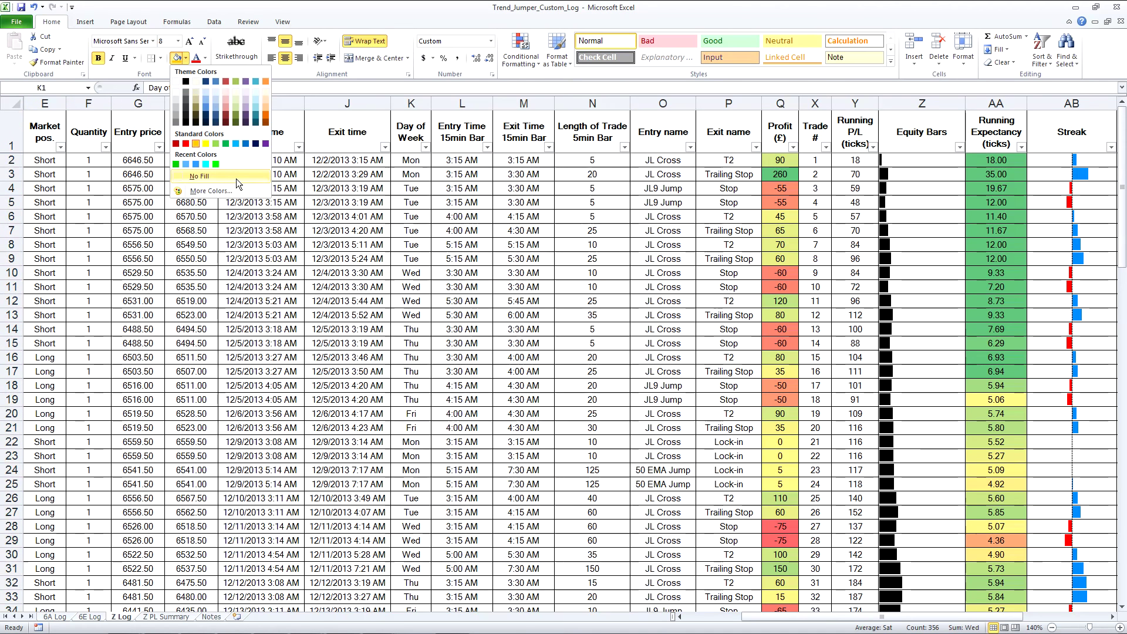
left_click(237, 176)
left_click(499, 283)
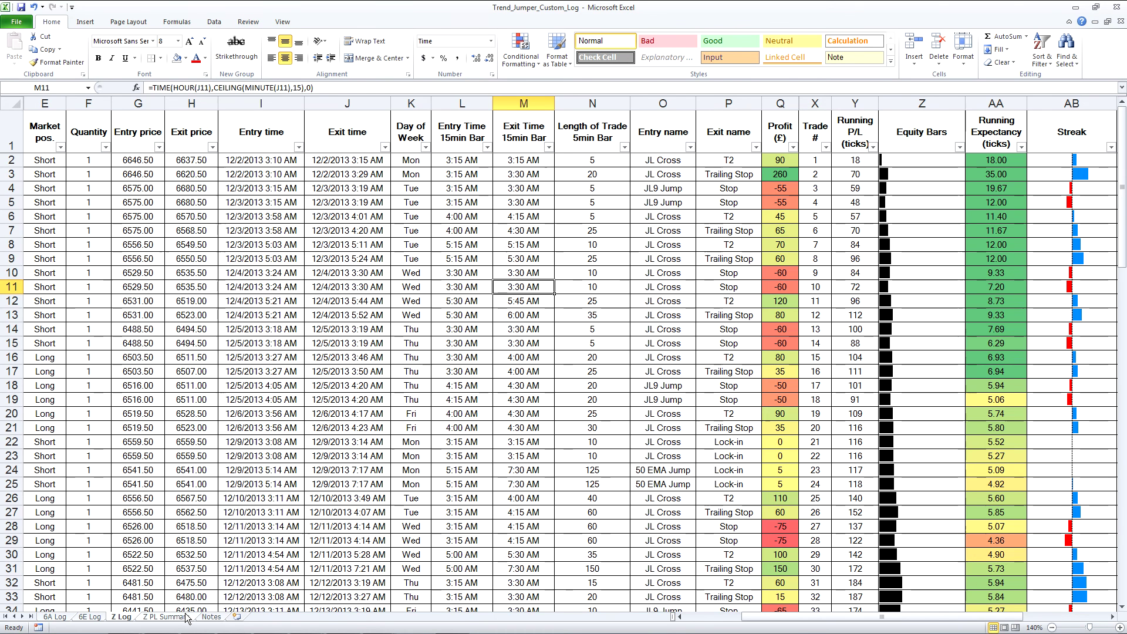
- Go to the Z PL Summary sheet and select pivot cell A2 to show its PivotTable Field List
left_click(164, 617)
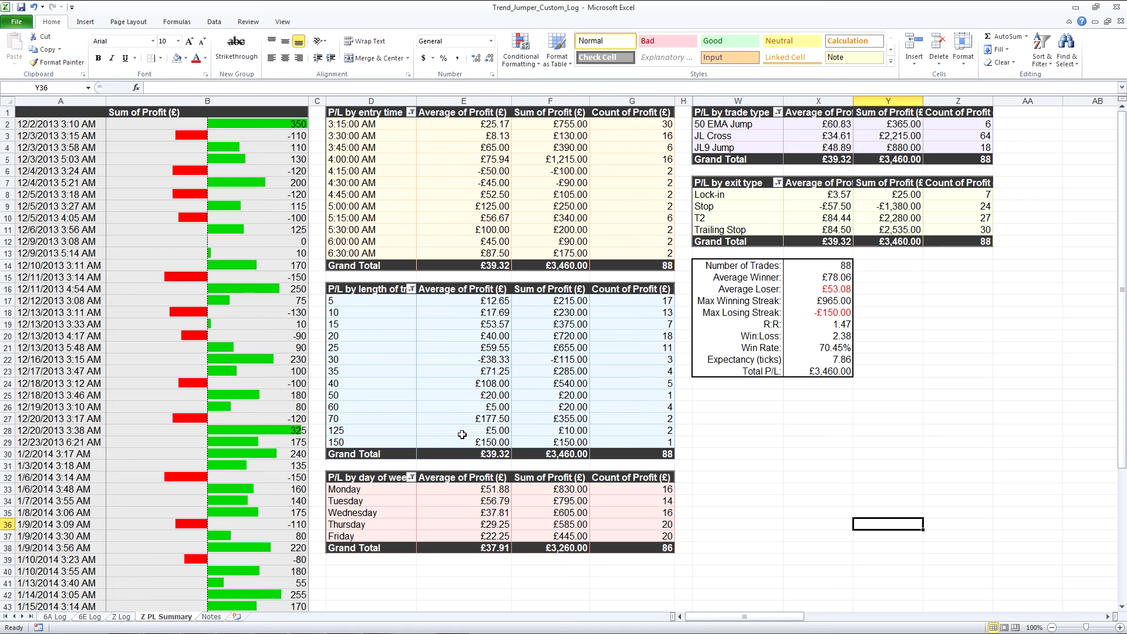
mouse_move(462, 434)
mouse_move(204, 307)
left_click(120, 616)
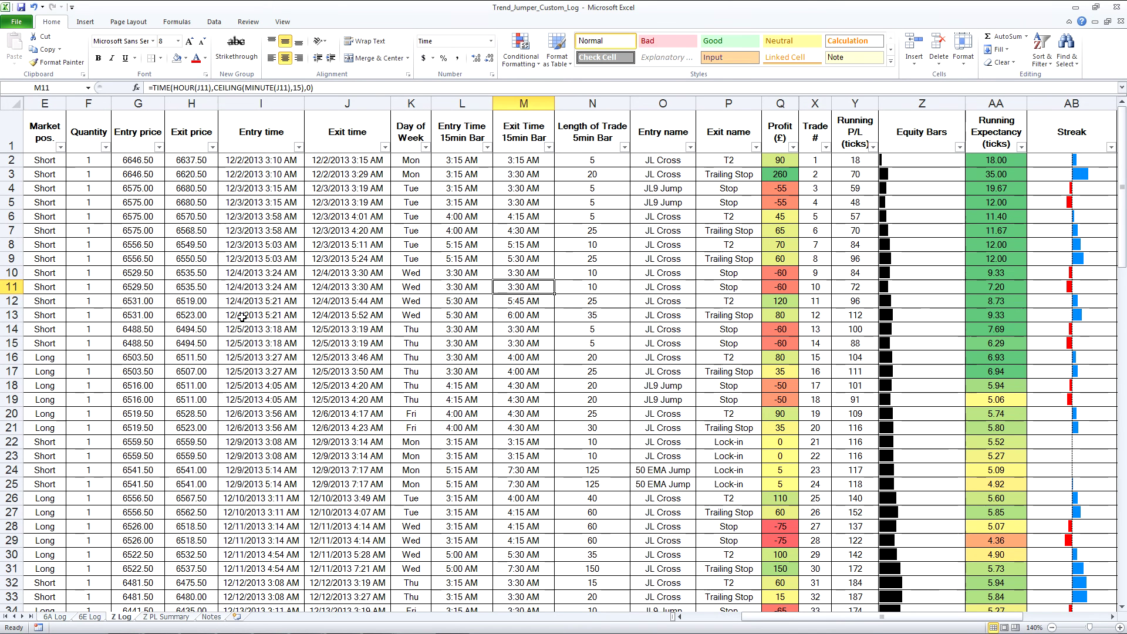
left_click(167, 616)
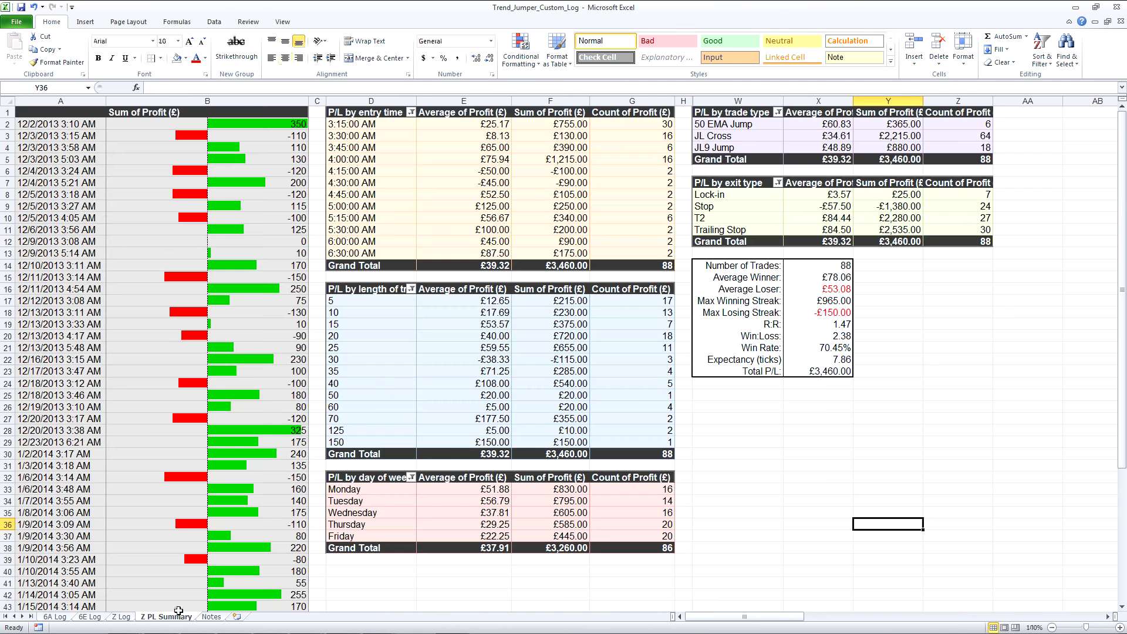
left_click(96, 126)
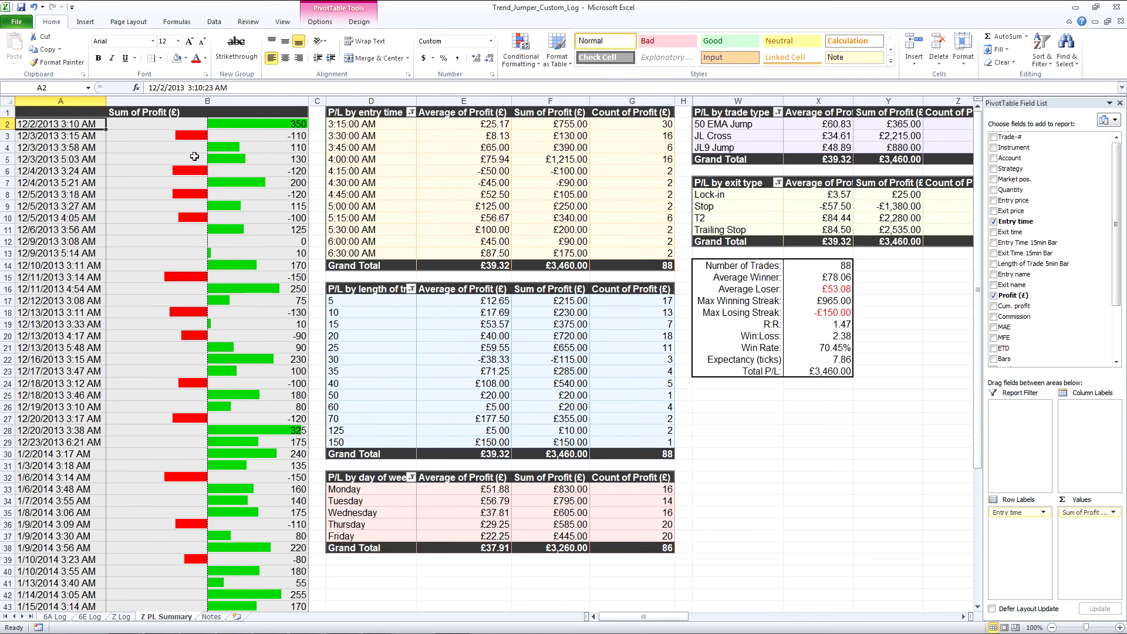
mouse_move(223, 155)
mouse_move(269, 127)
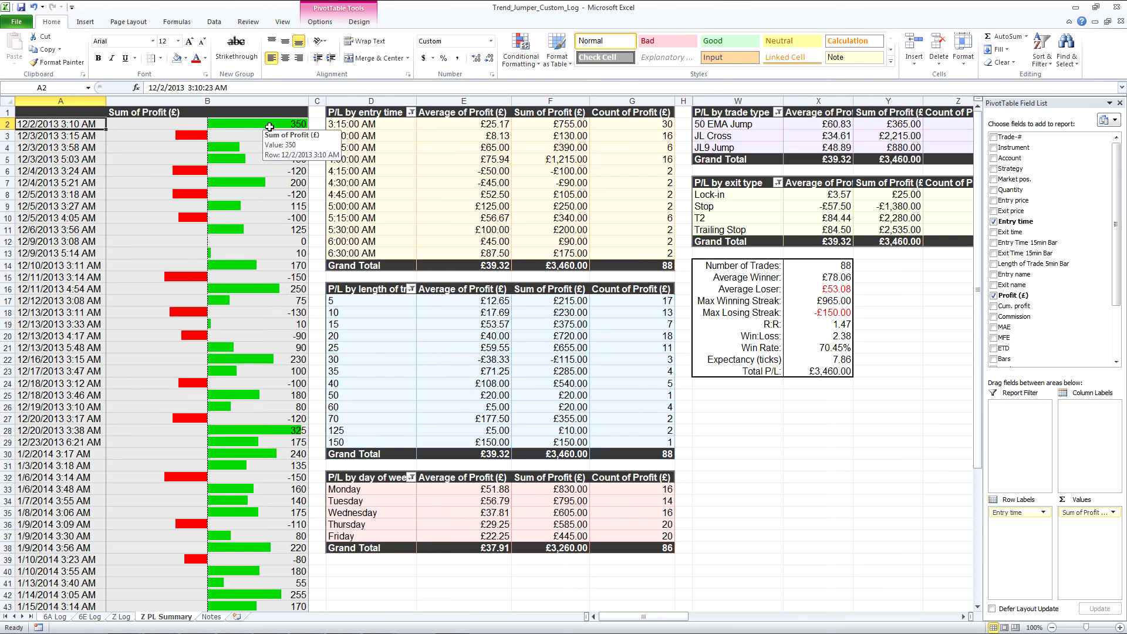
left_click(528, 51)
mouse_move(591, 145)
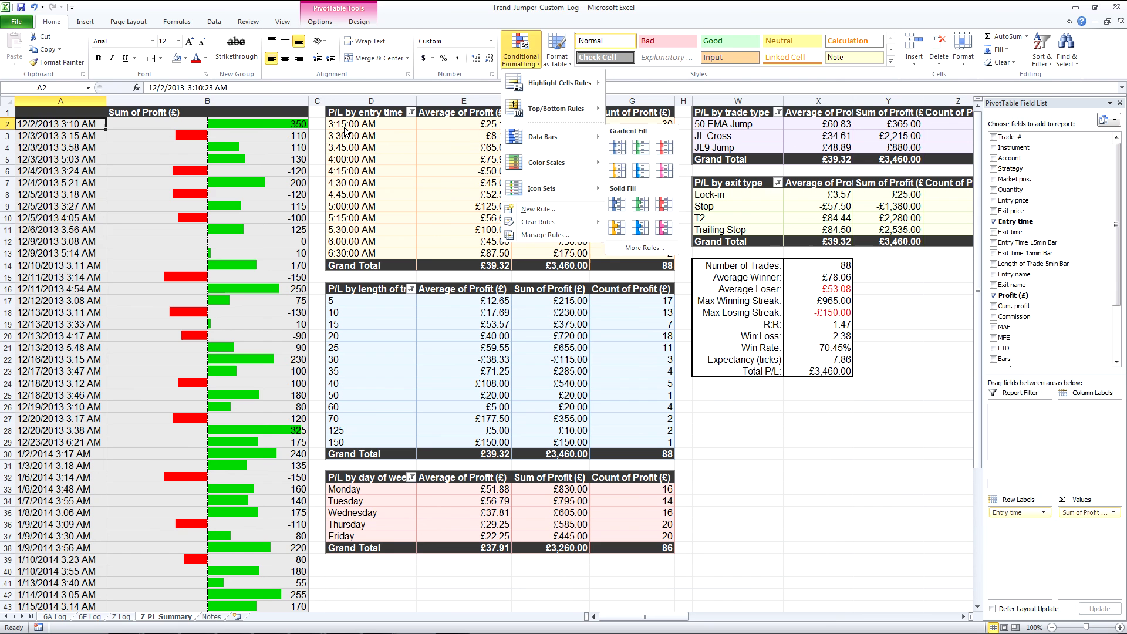
left_click(219, 186)
left_click_drag(270, 125, 232, 591)
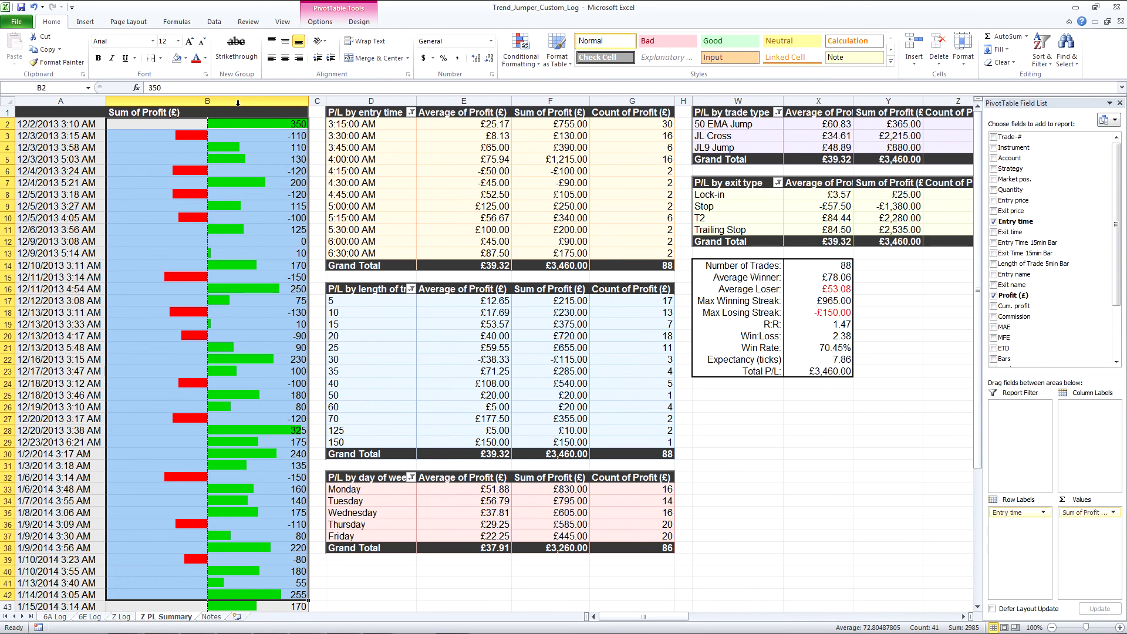
left_click_drag(239, 126, 233, 583)
left_click(212, 429)
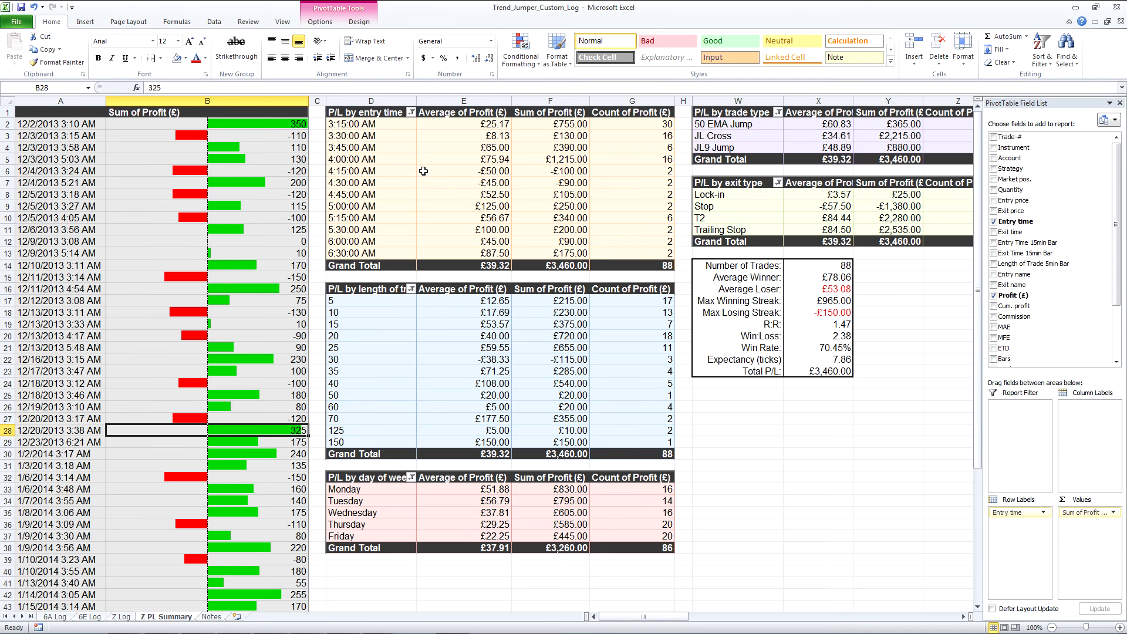
mouse_move(457, 198)
mouse_move(413, 208)
left_click(436, 193)
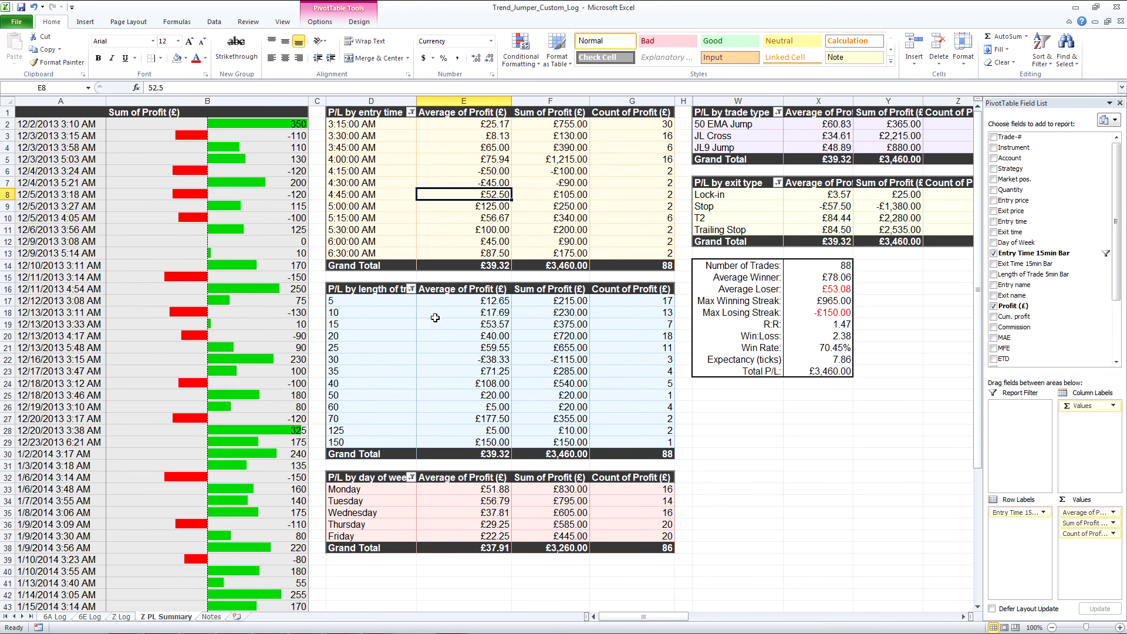
left_click(405, 306)
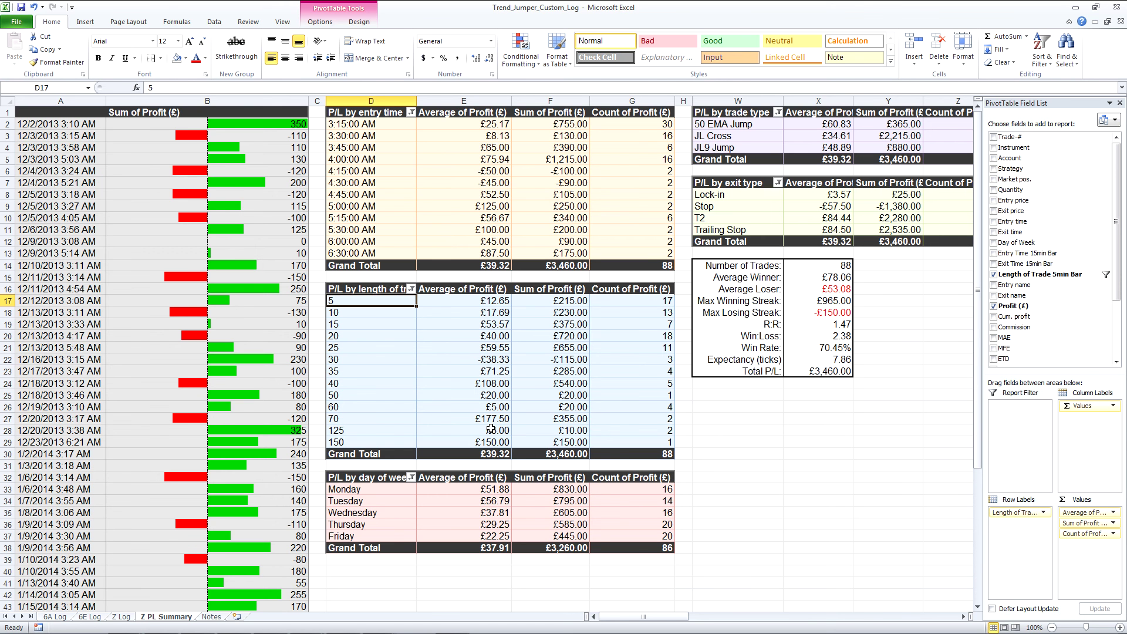
- On Z Log, give the K1:N1 headers a fill colour and check K2's =WEEKDAY(I2) formula
mouse_move(491, 428)
left_click_drag(410, 488, 403, 529)
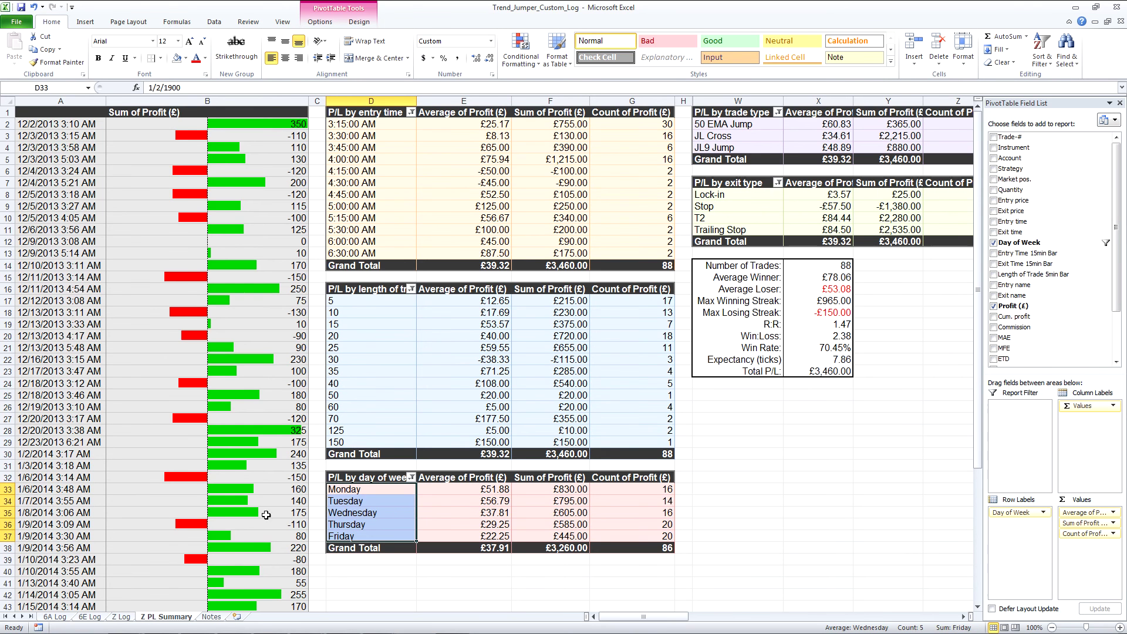
left_click(121, 617)
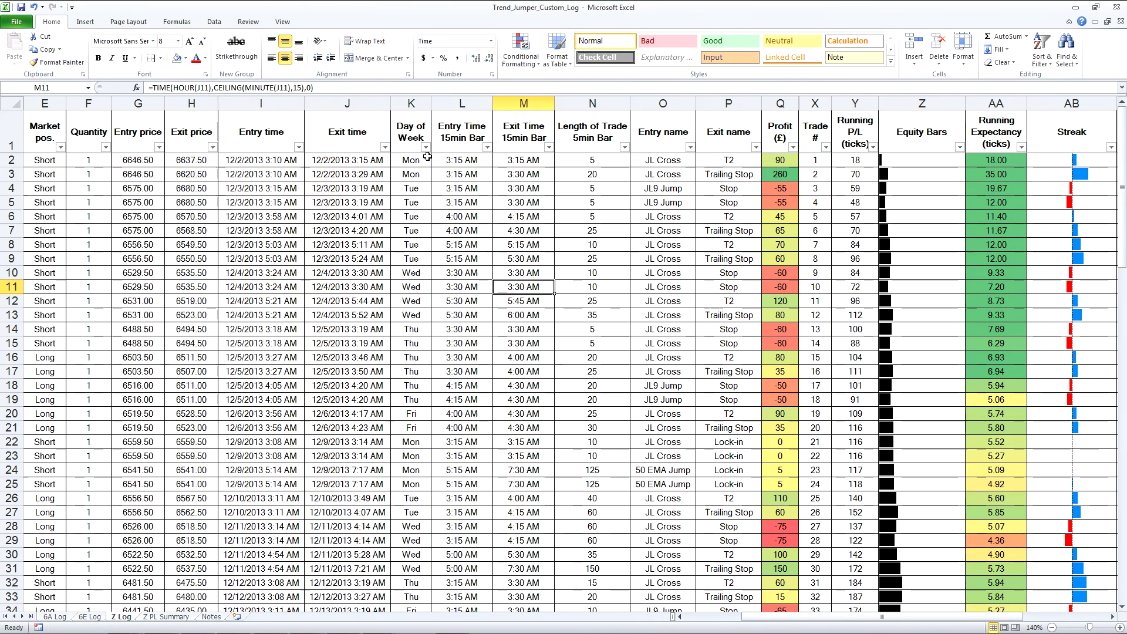
left_click_drag(410, 141, 593, 141)
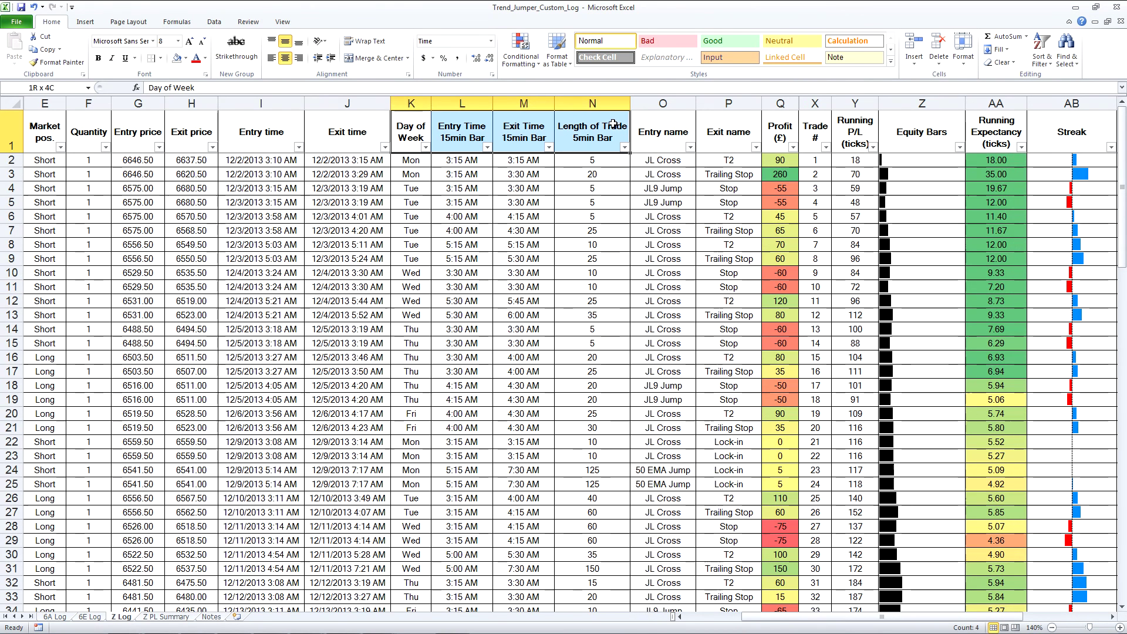
left_click(186, 58)
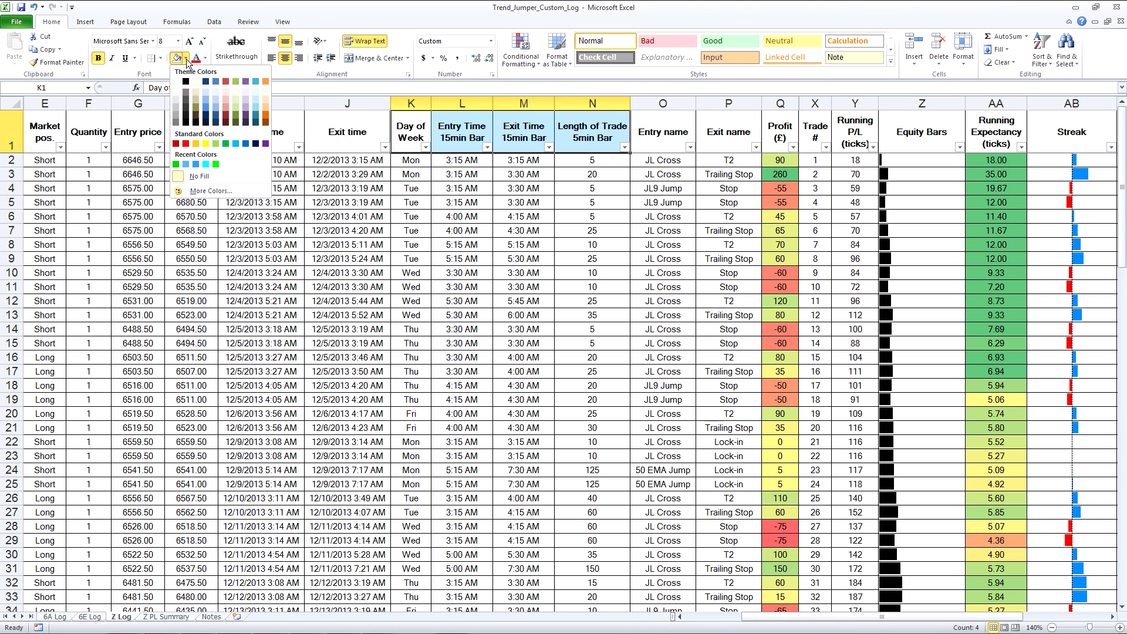
left_click(175, 97)
left_click(462, 258)
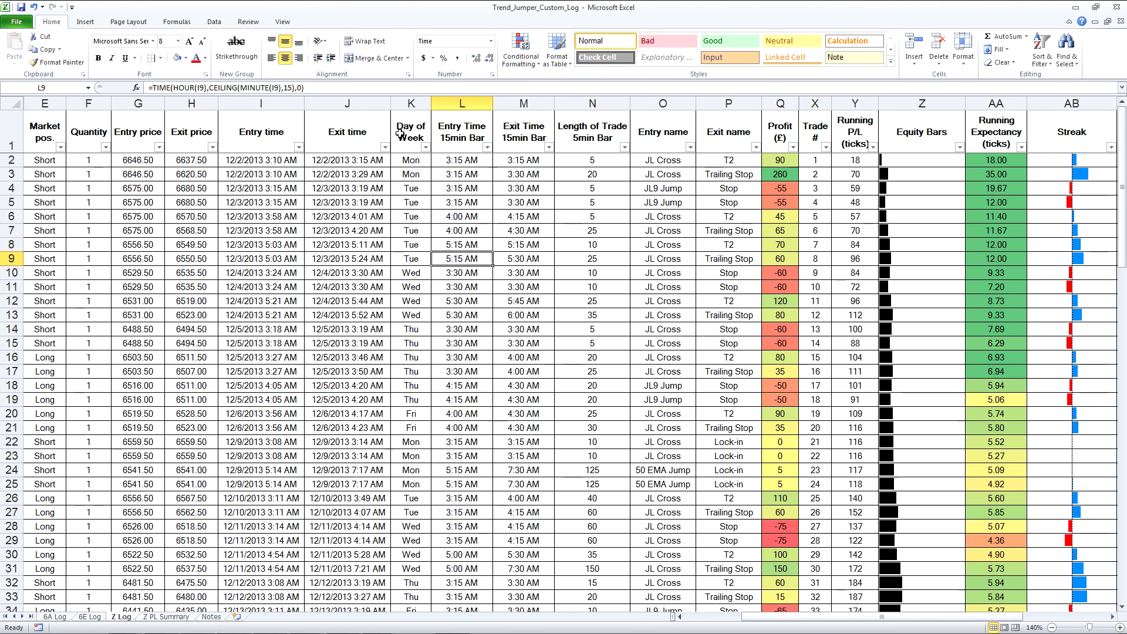
left_click(420, 162)
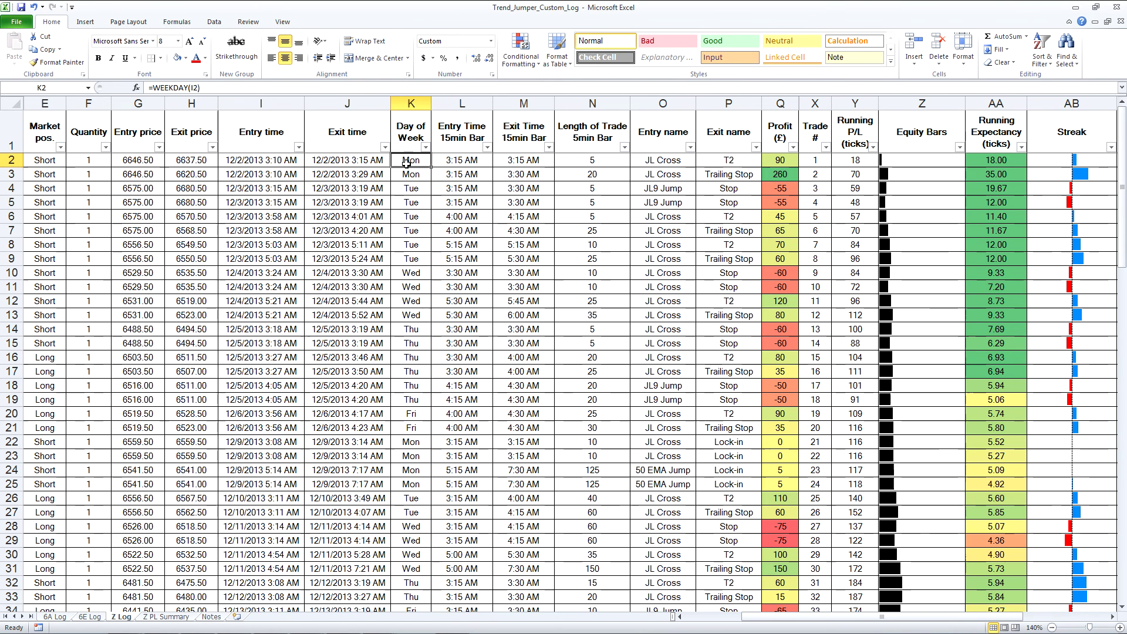
- Check that K2 uses the Custom ddd number format, cancel, and go back to Z PL Summary
right_click(407, 161)
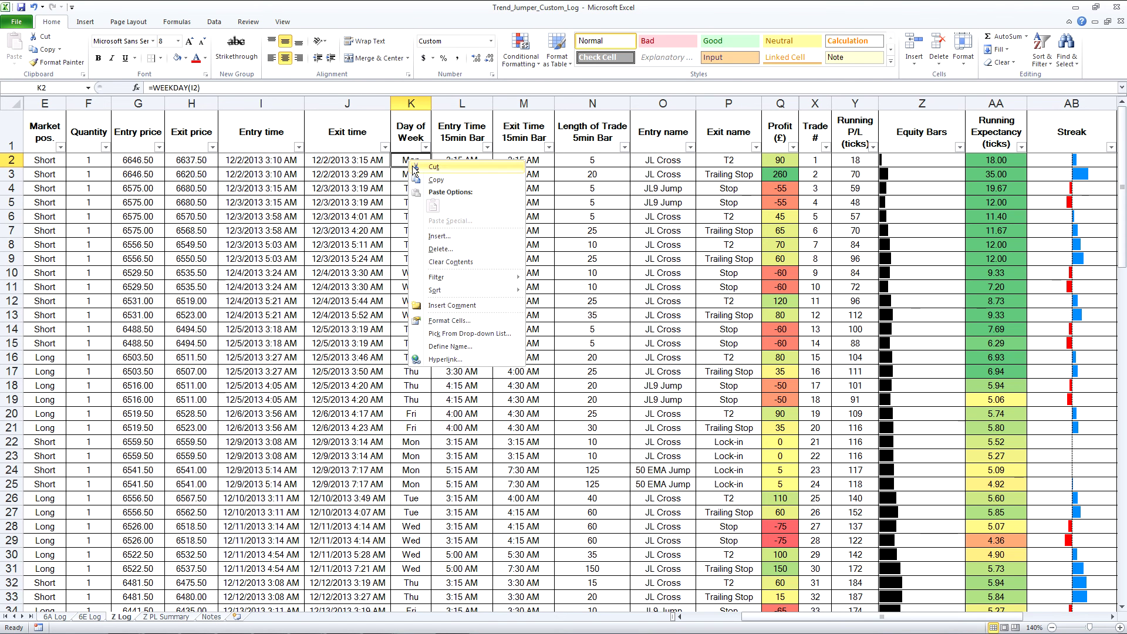
left_click(459, 322)
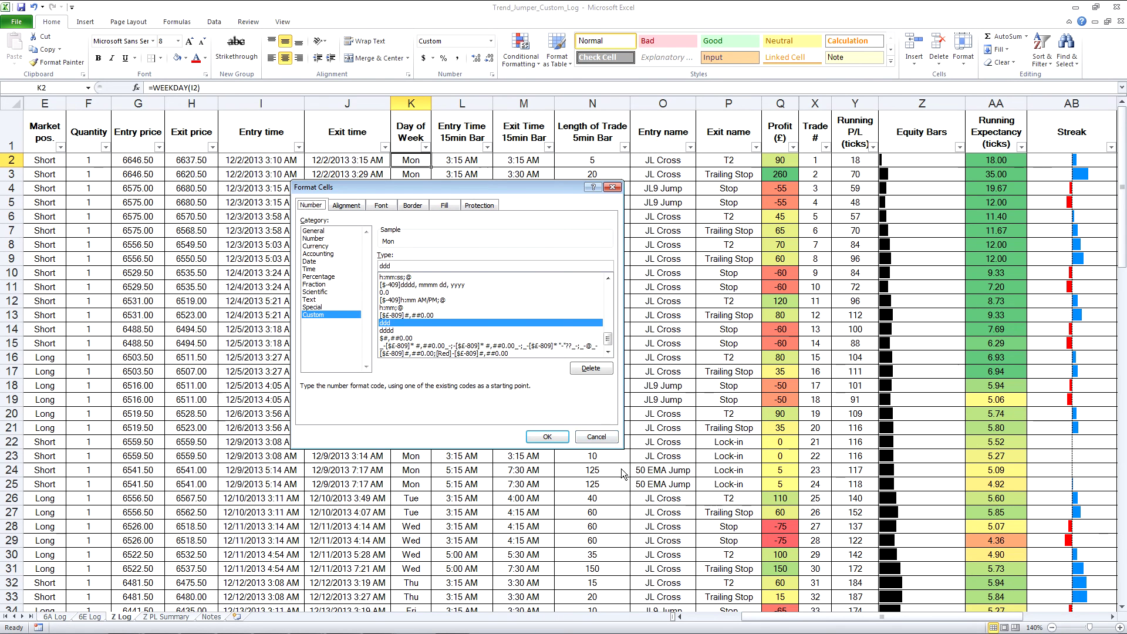
left_click(597, 439)
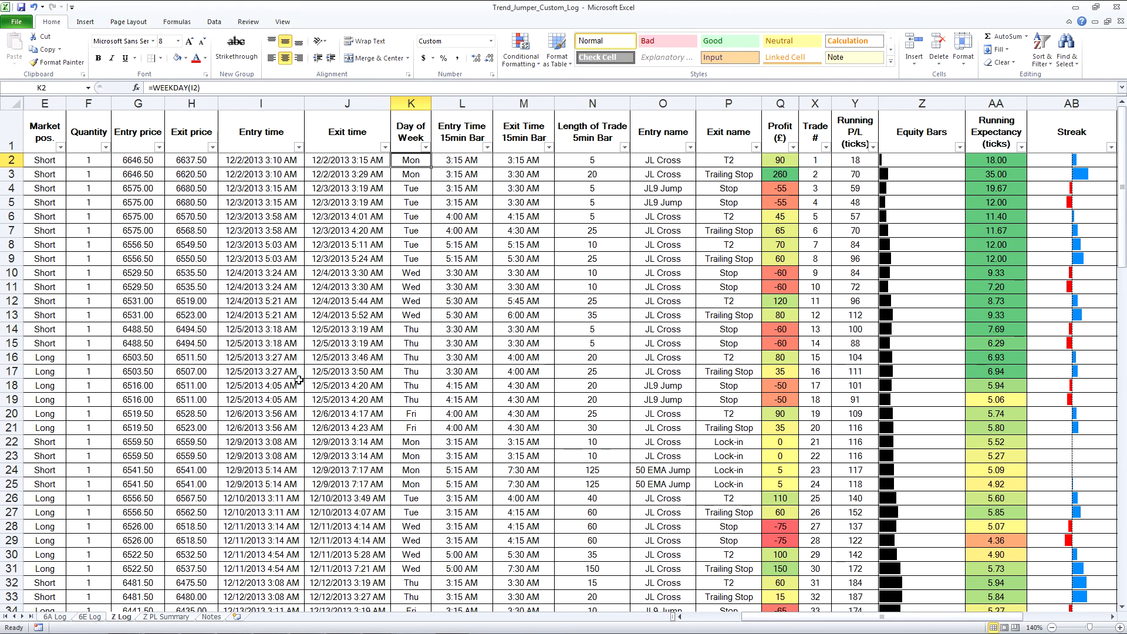
left_click(167, 616)
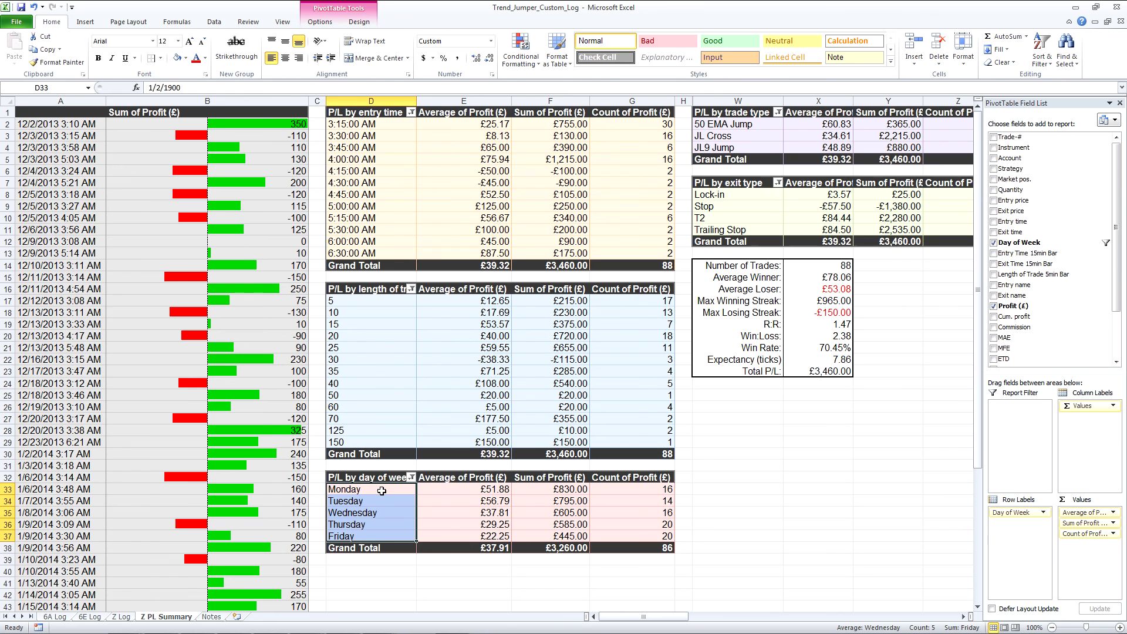
left_click_drag(381, 491, 379, 536)
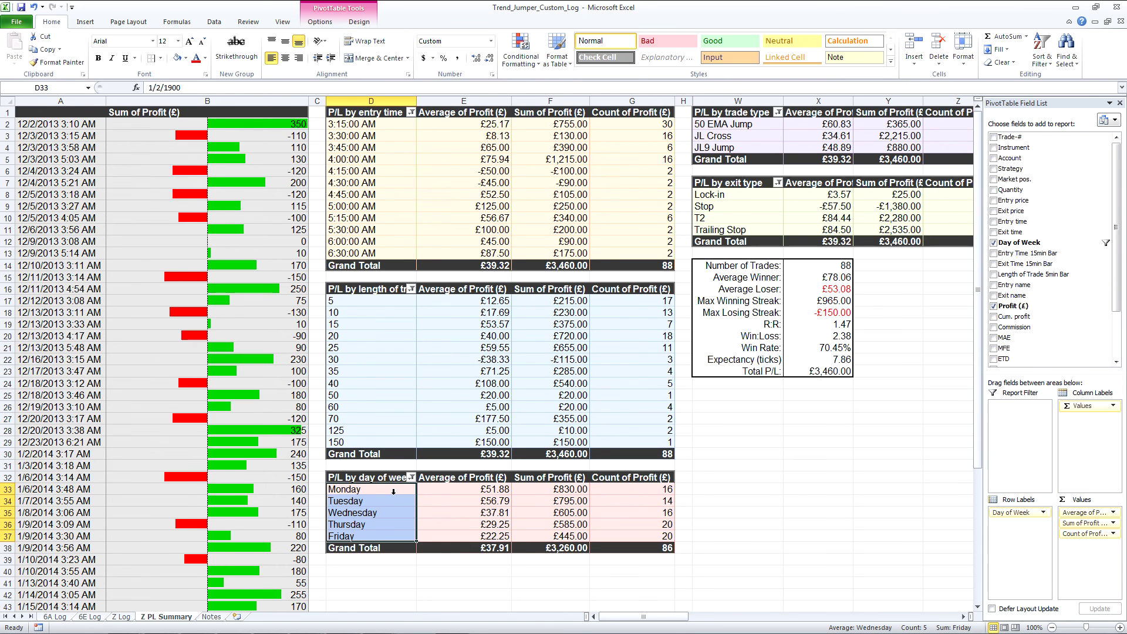
left_click(391, 514)
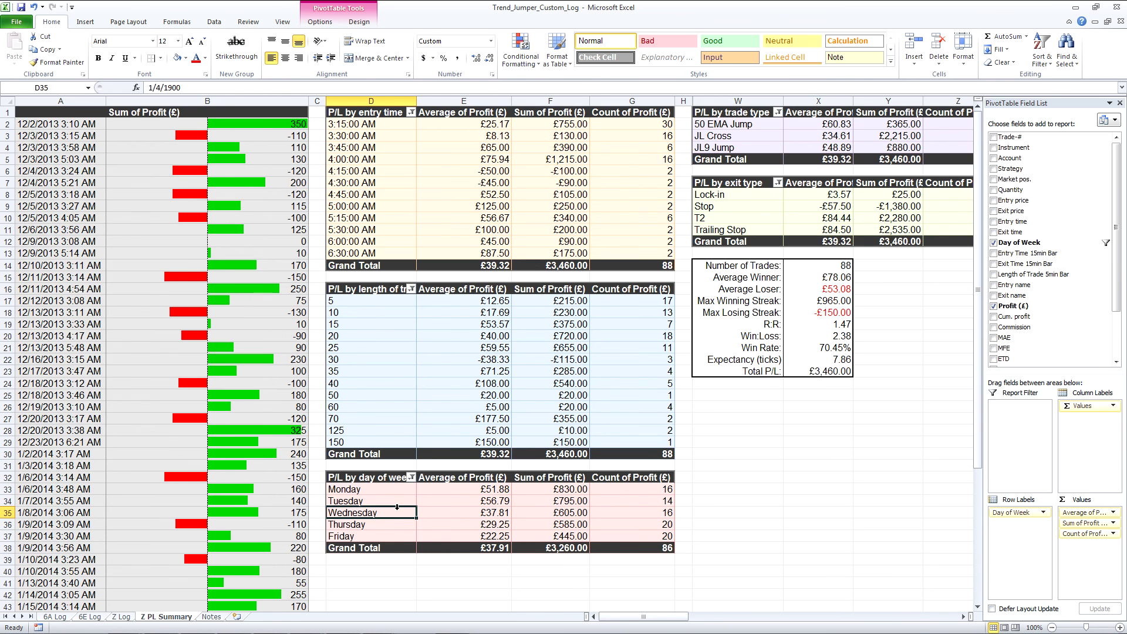
left_click_drag(402, 489, 395, 536)
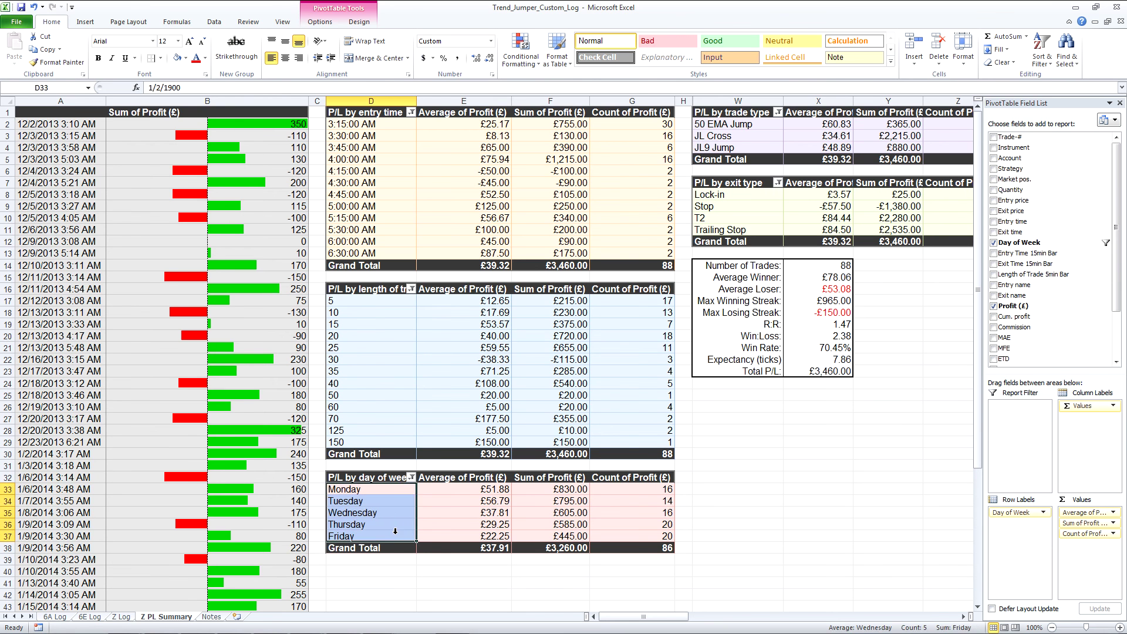
right_click(395, 536)
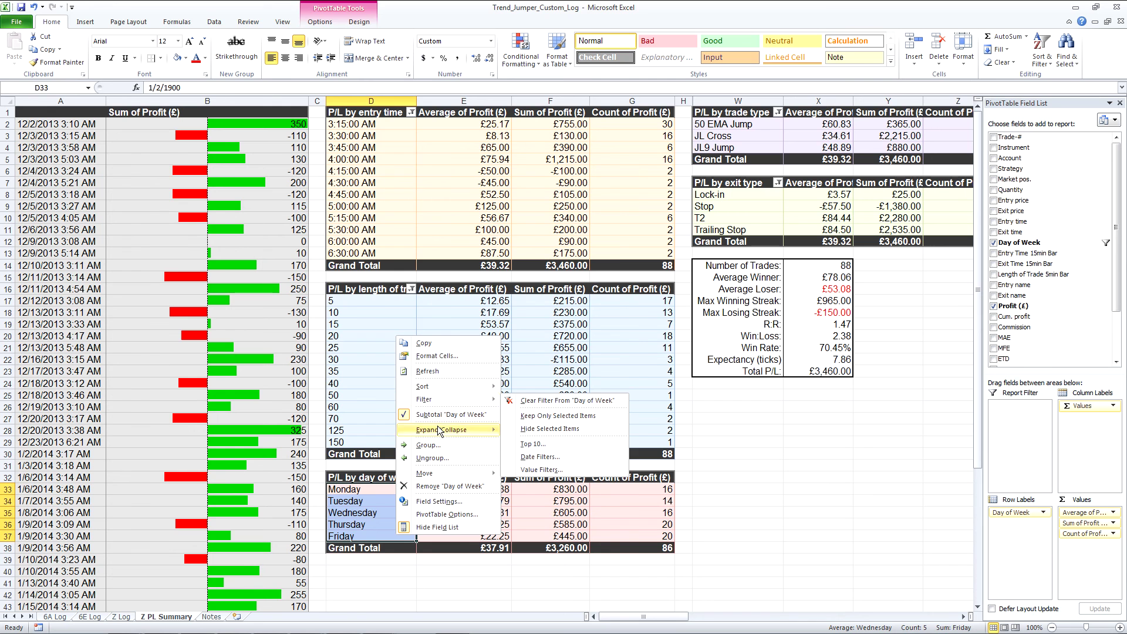
left_click(448, 356)
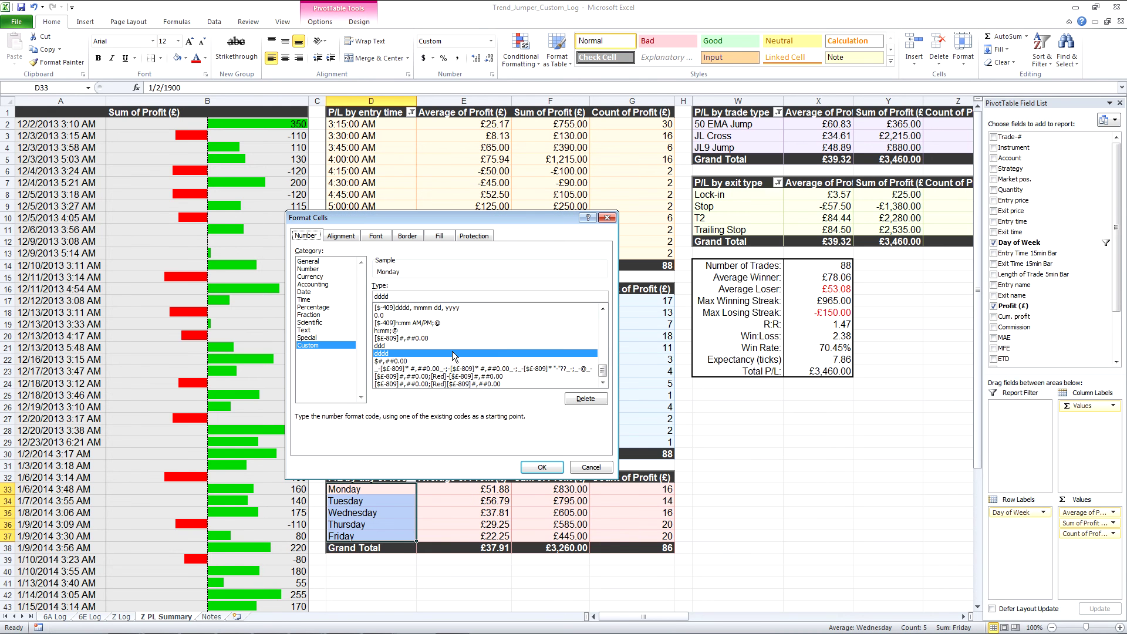
left_click(394, 294)
left_click(589, 467)
left_click(495, 524)
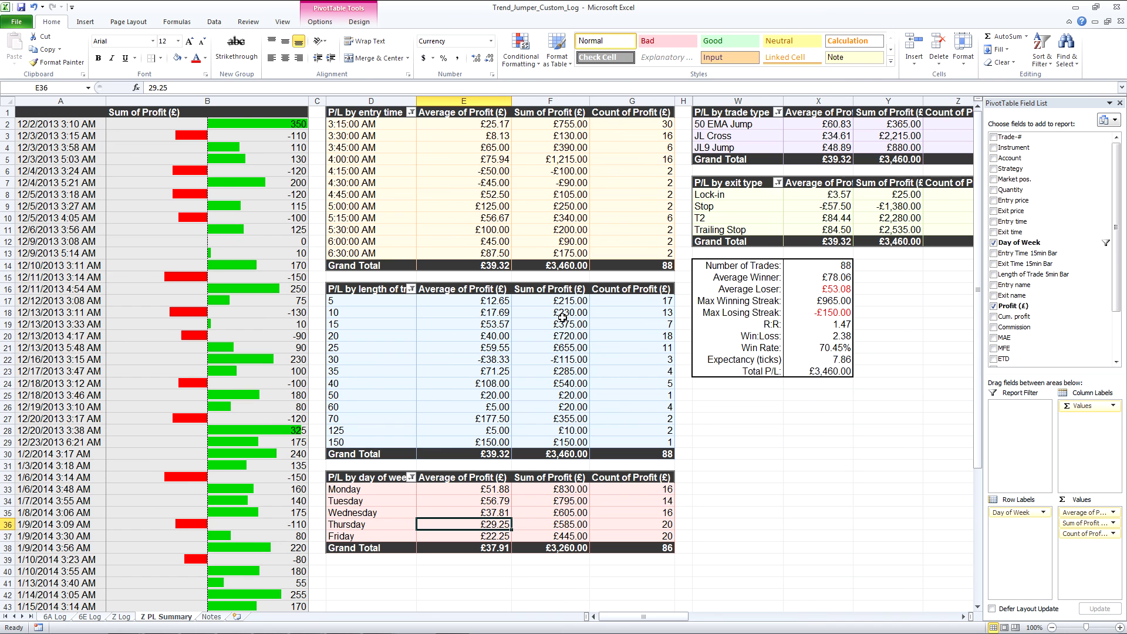
- Refresh the pivot tables so the day-of-week summary shows 88 trades totalling £3,460.00
left_click(335, 24)
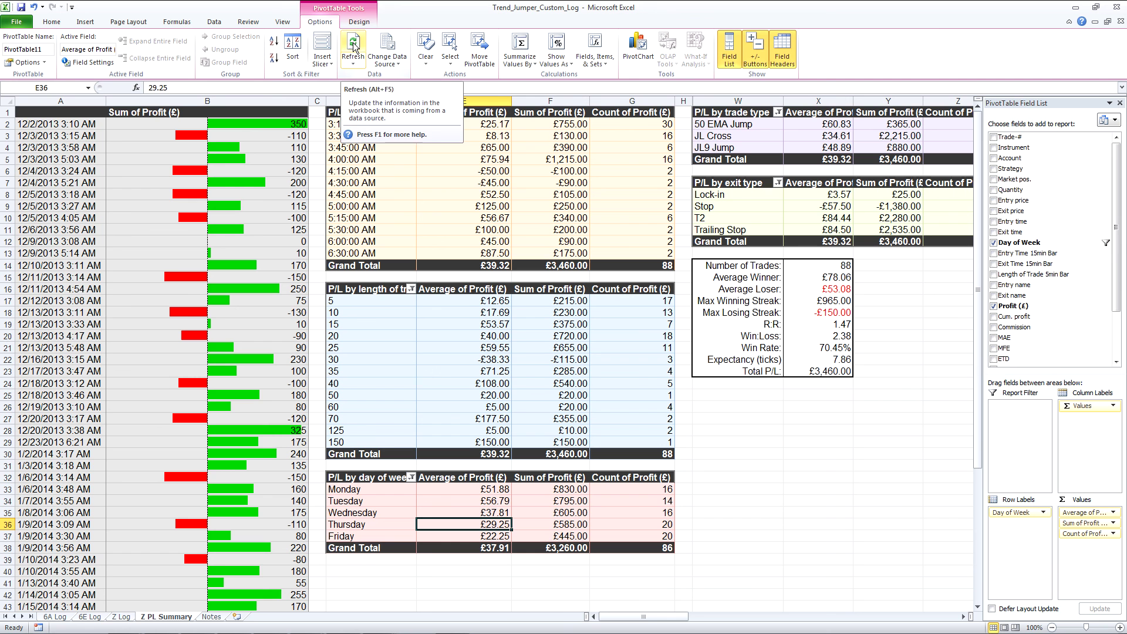
mouse_move(468, 499)
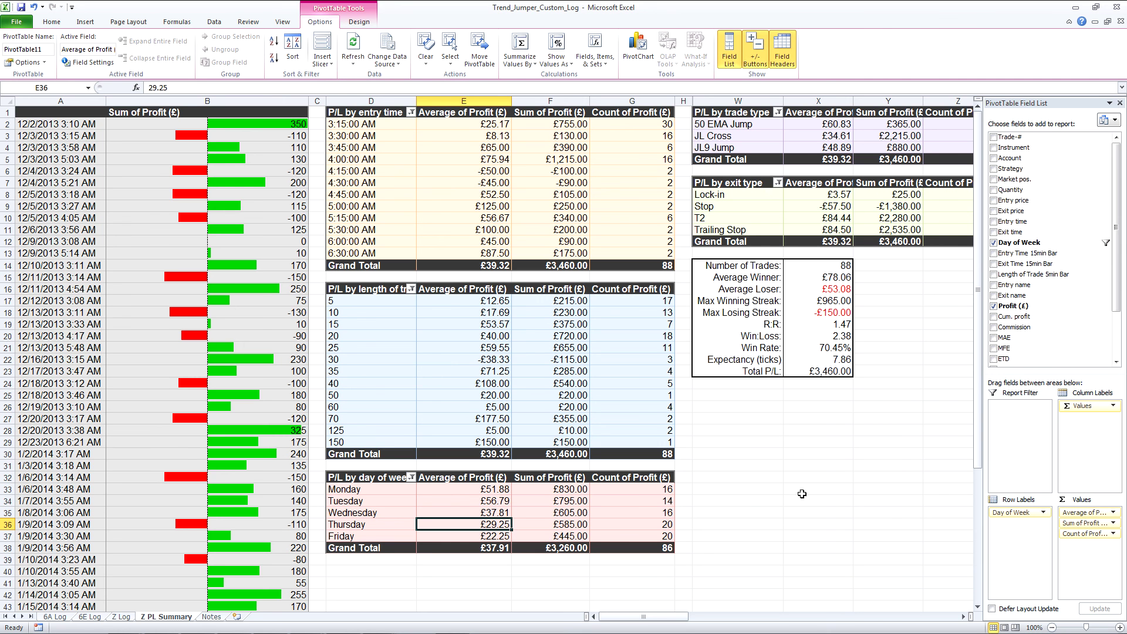
left_click(714, 498)
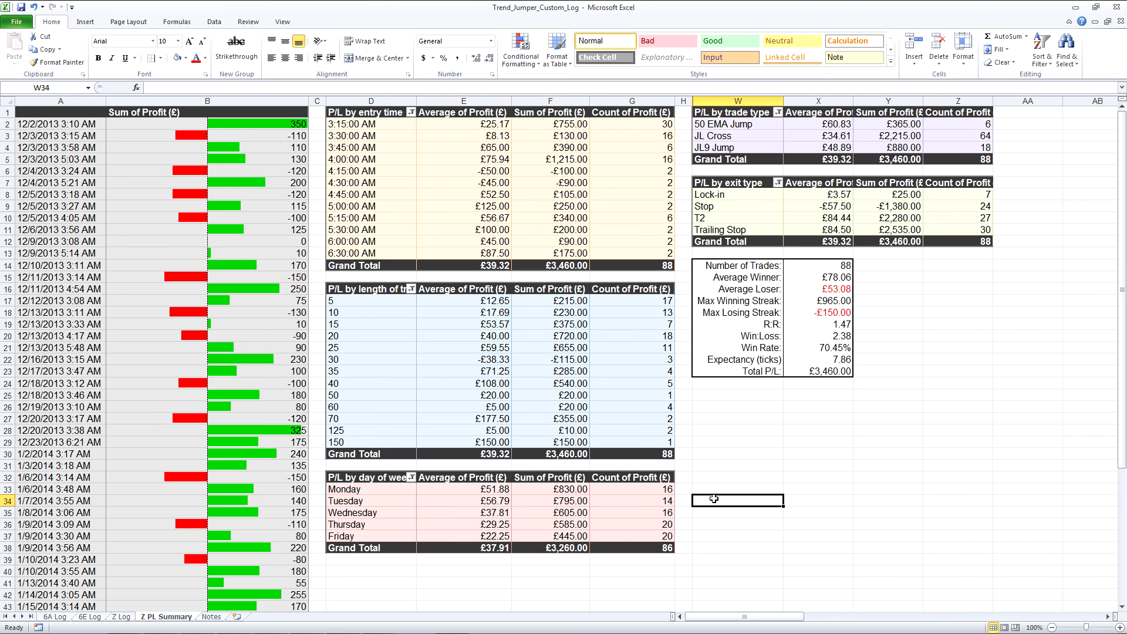
left_click(496, 501)
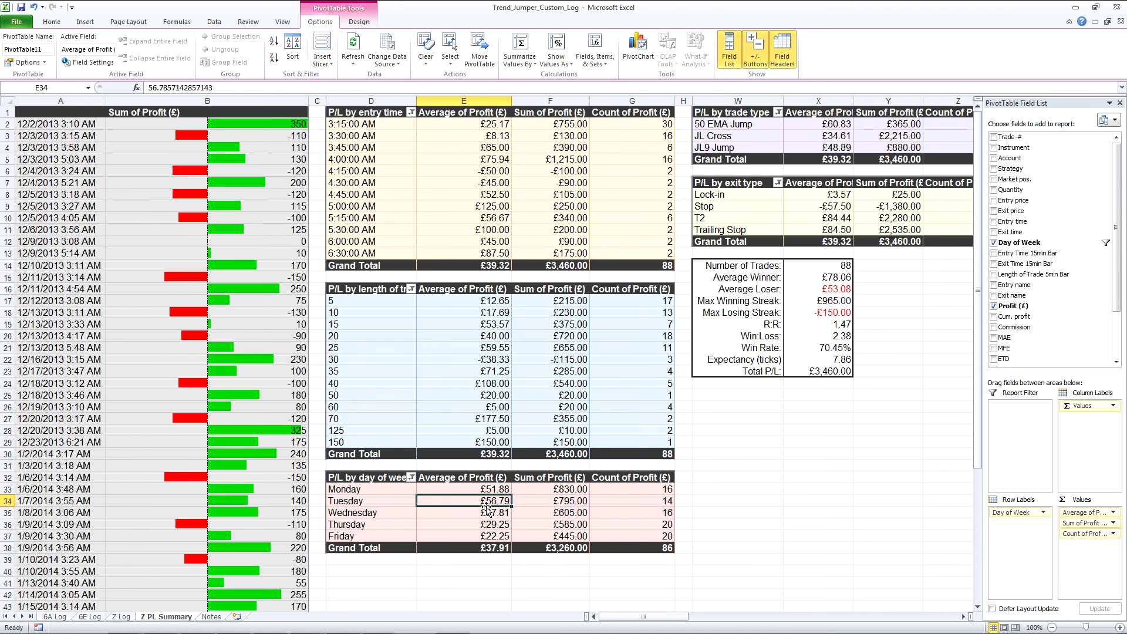
left_click(354, 50)
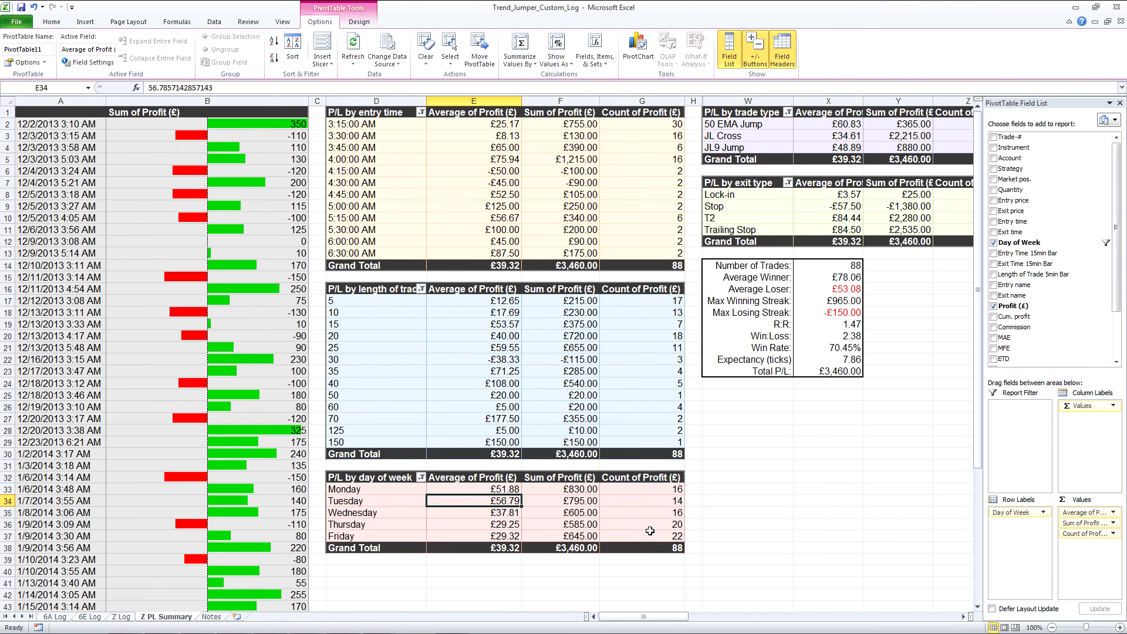
left_click(806, 498)
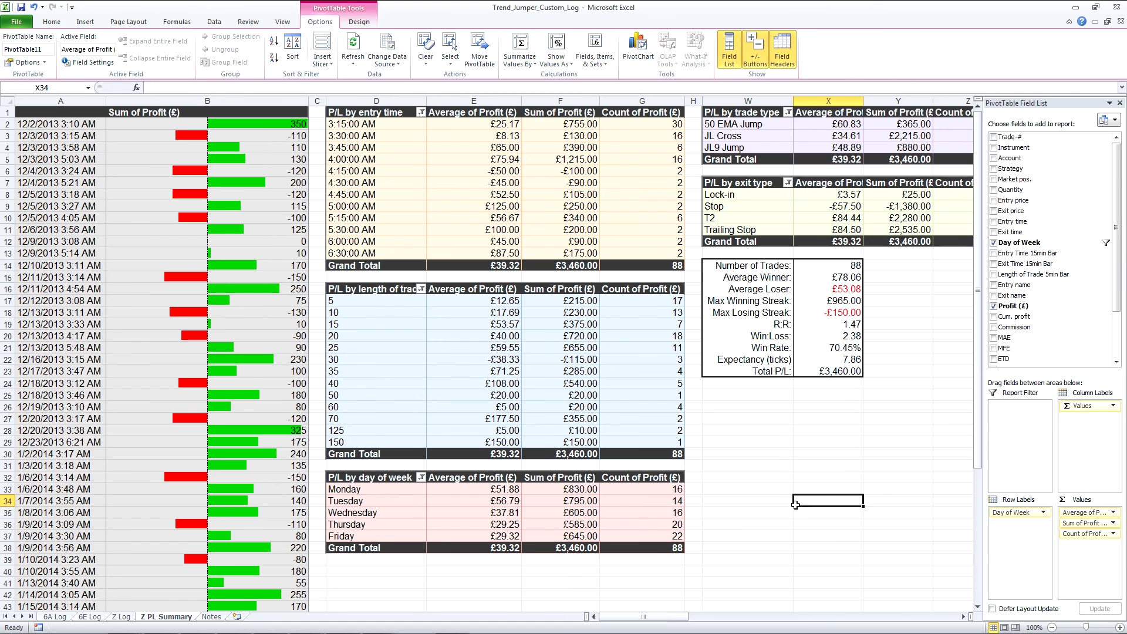
left_click(740, 524)
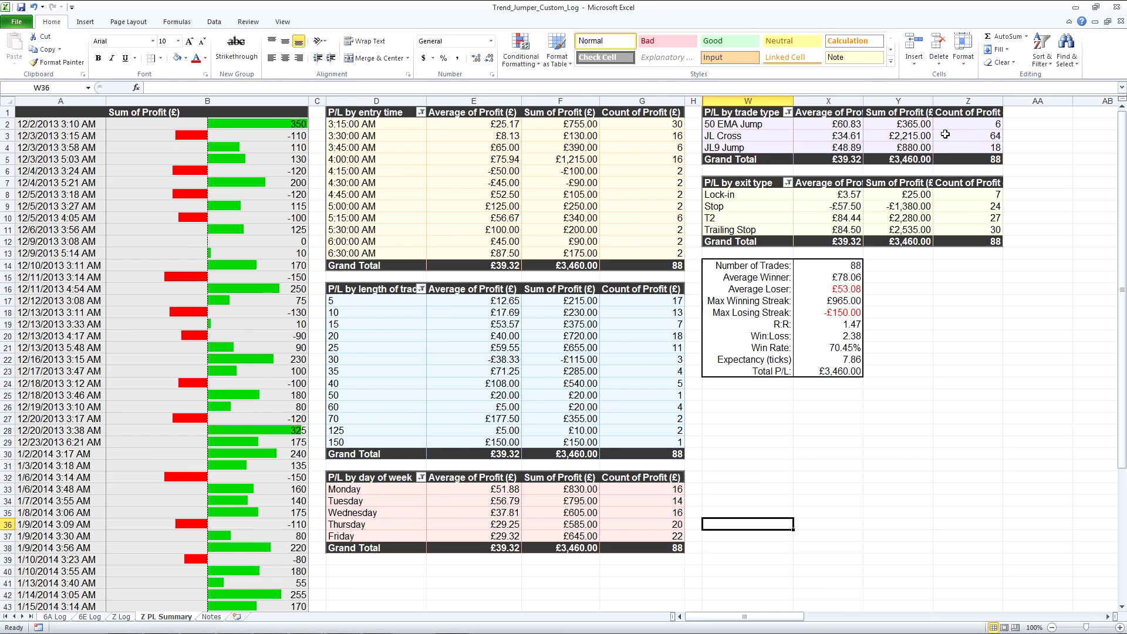
mouse_move(974, 139)
mouse_move(837, 229)
mouse_move(996, 230)
left_click(840, 467)
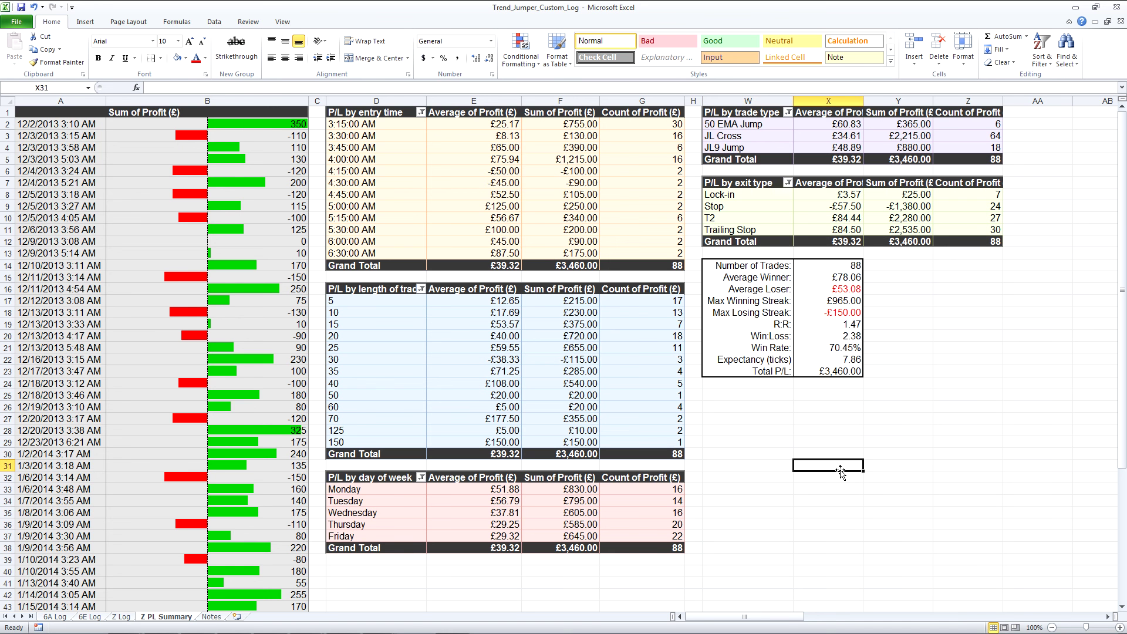